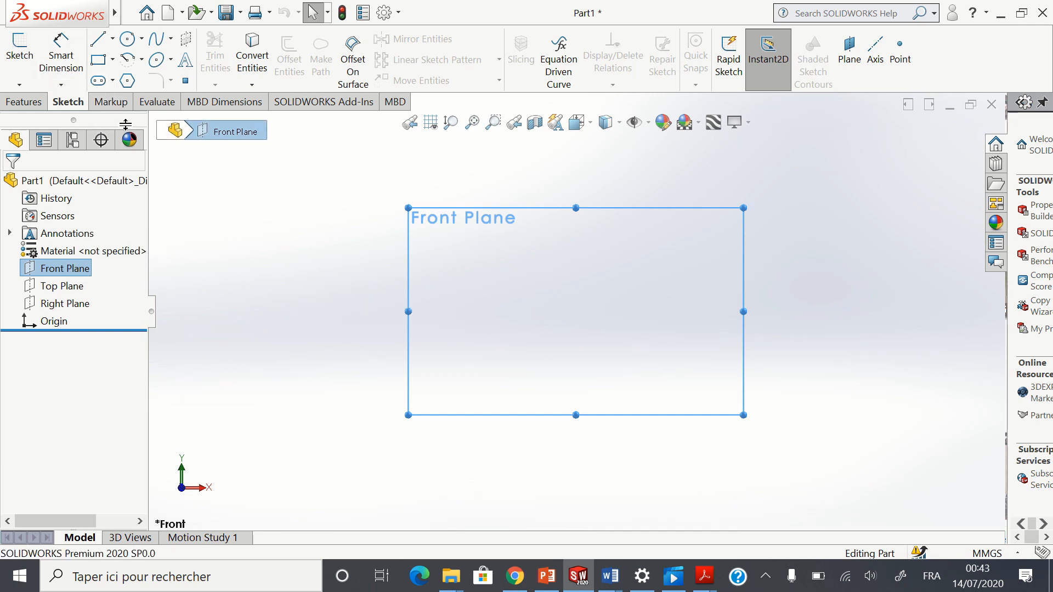
Sketch a nearly horizontal centerline about 134 mm long on the Front Plane, starting at the origin and extending right
left_click(111, 39)
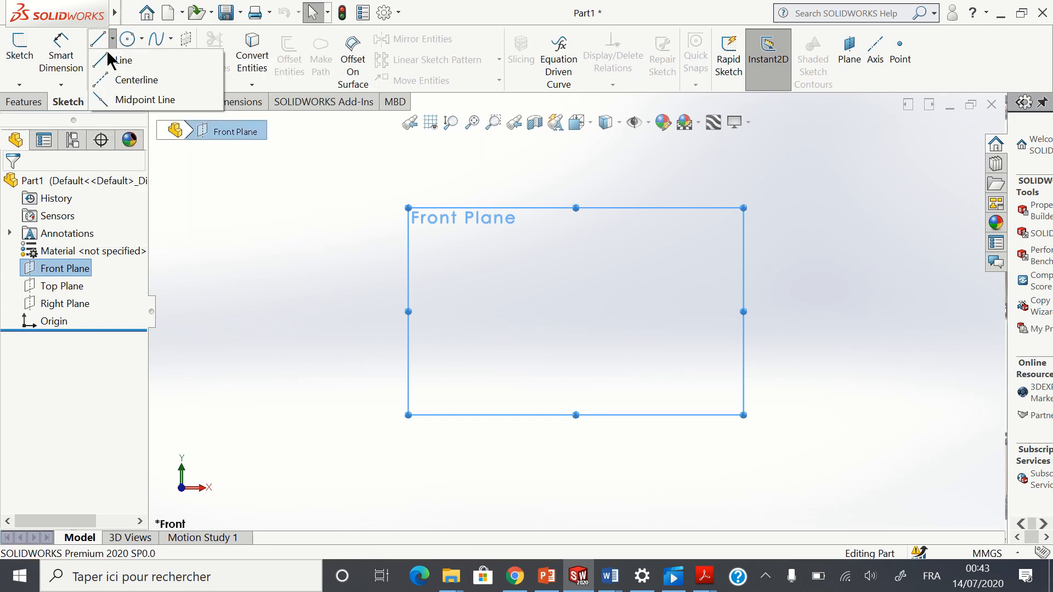
left_click(99, 81)
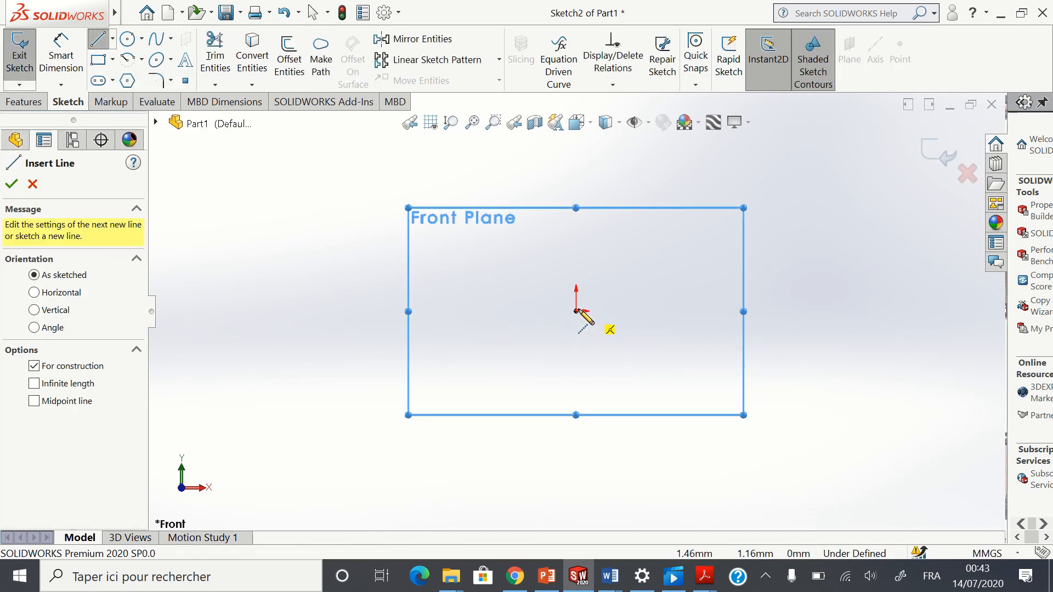
left_click(576, 311)
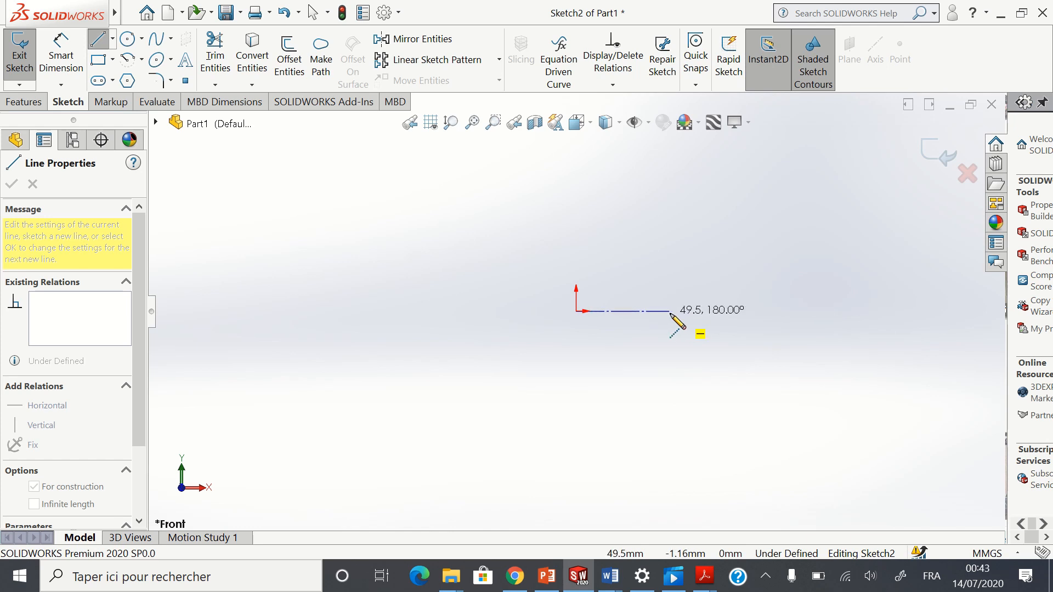
left_click(828, 308)
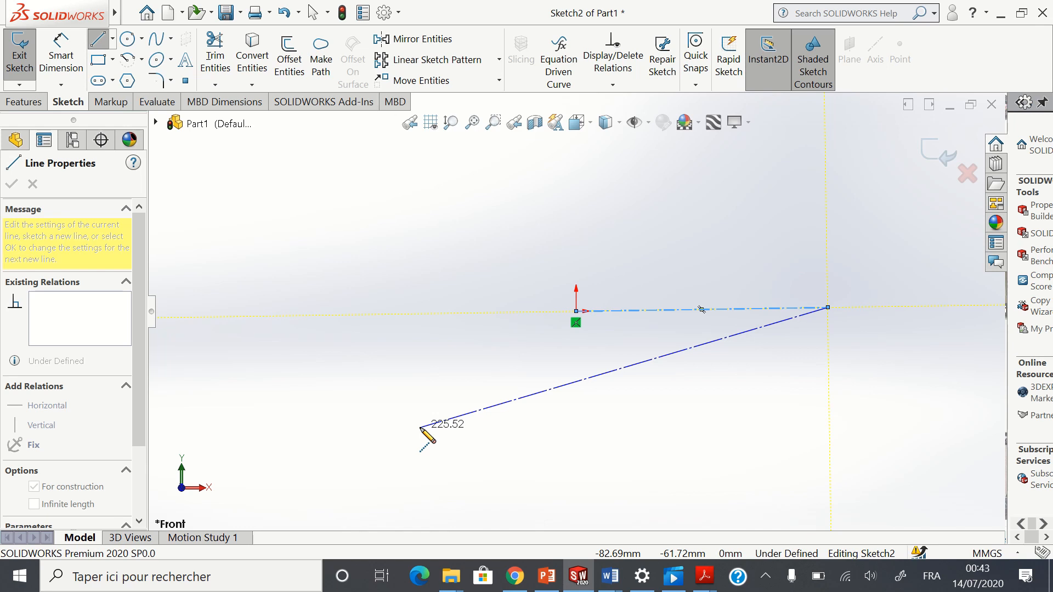
key("Escape")
key("Escape")
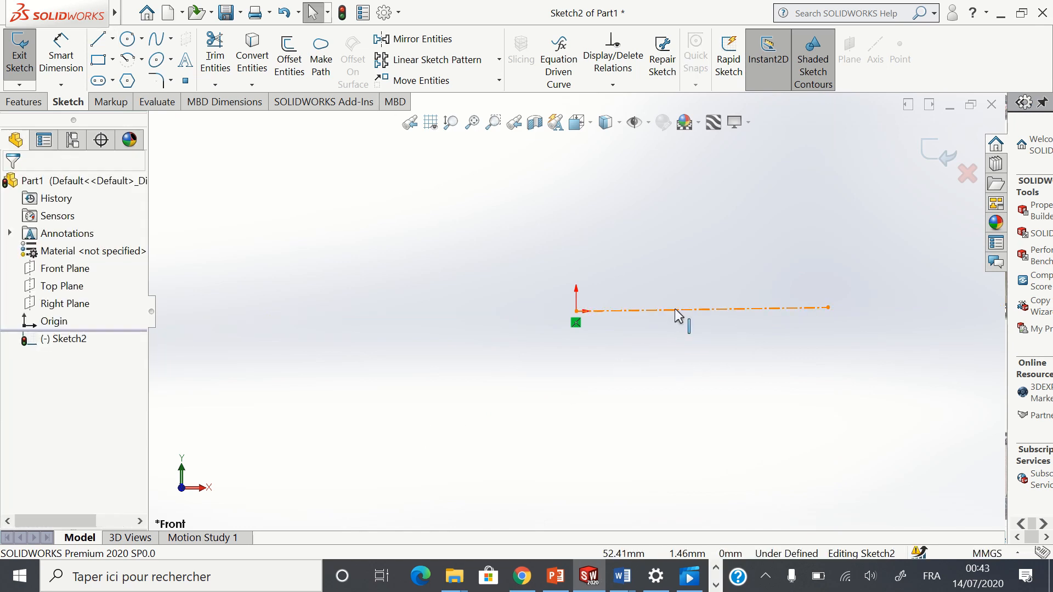
Add a Horizontal relation to the centerline
left_click(676, 310)
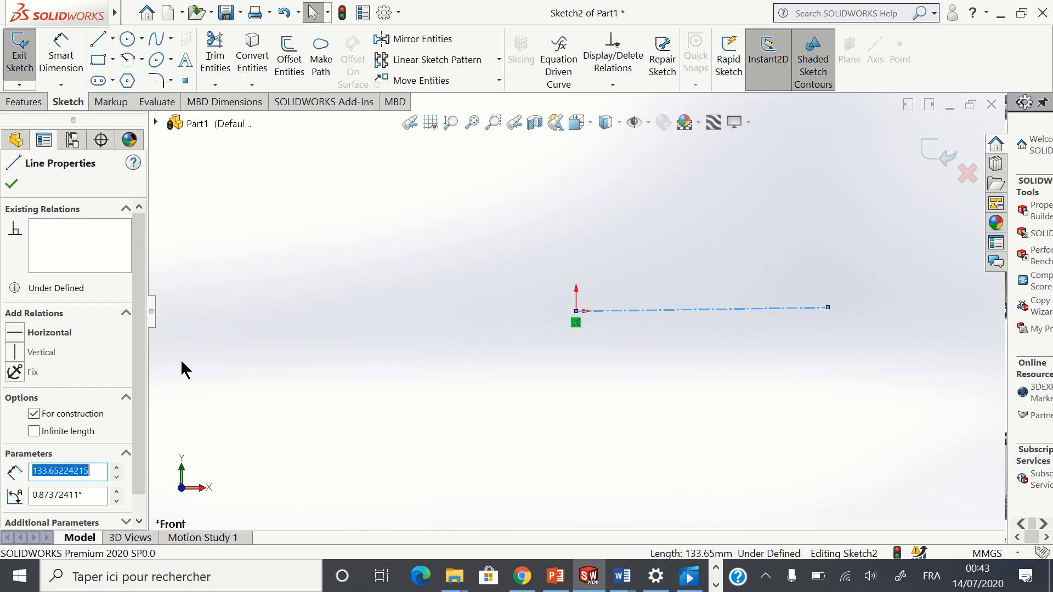
left_click(17, 332)
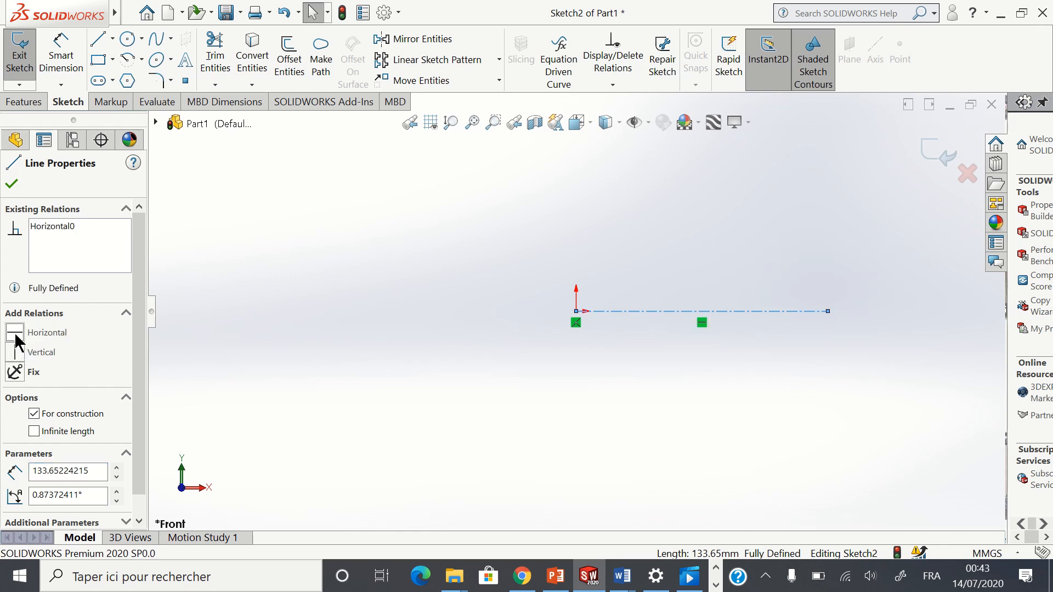
left_click(11, 186)
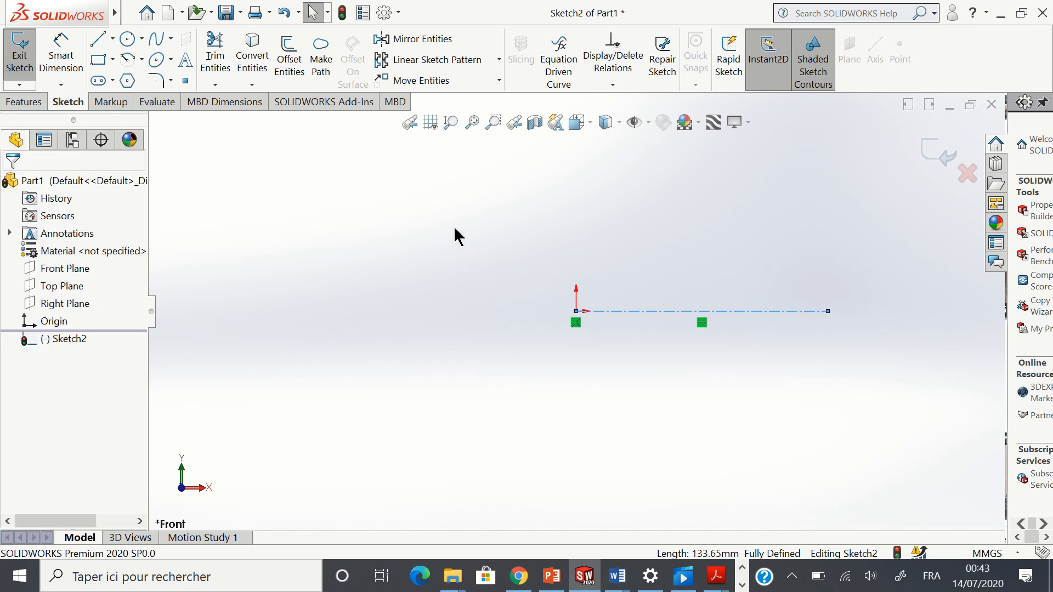
From the origin, sketch connected lines about 31 mm up, 63 right, 23 up, 37 right, sloping down, 10 right and 20 down to the centerline's end
left_click(99, 40)
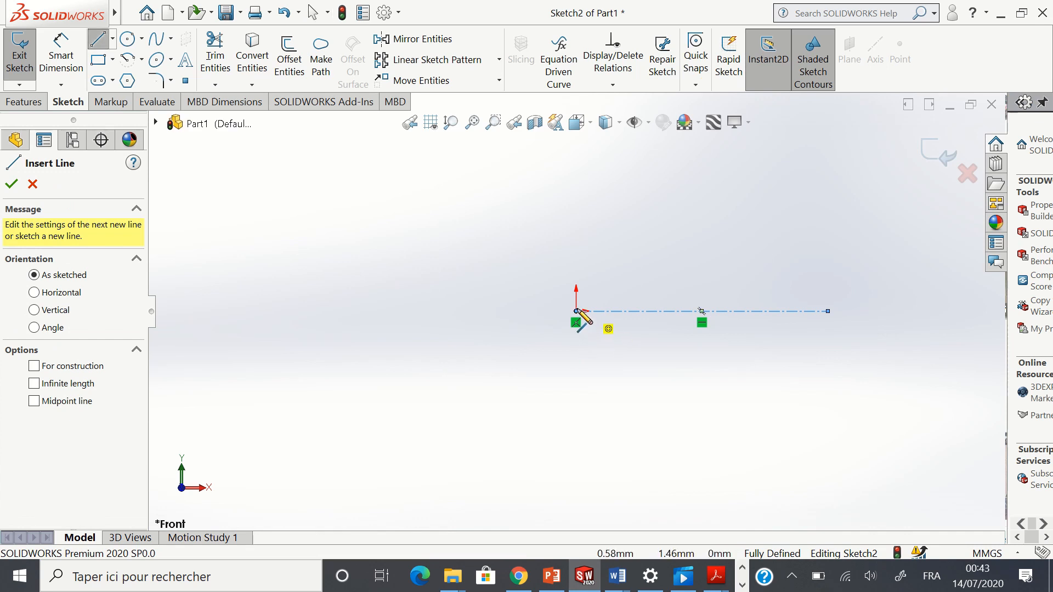
left_click(575, 311)
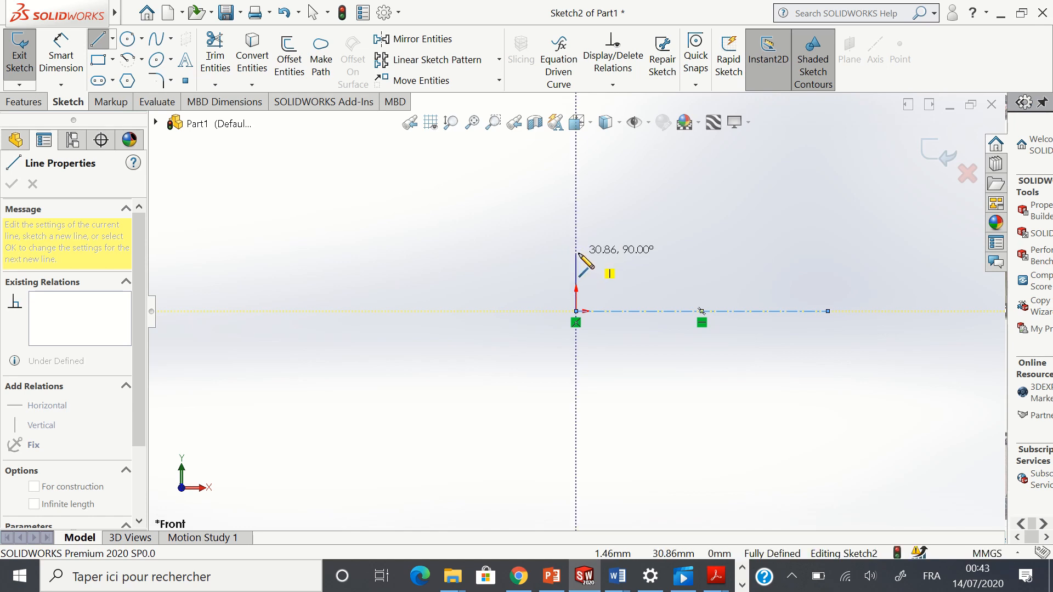
left_click(576, 253)
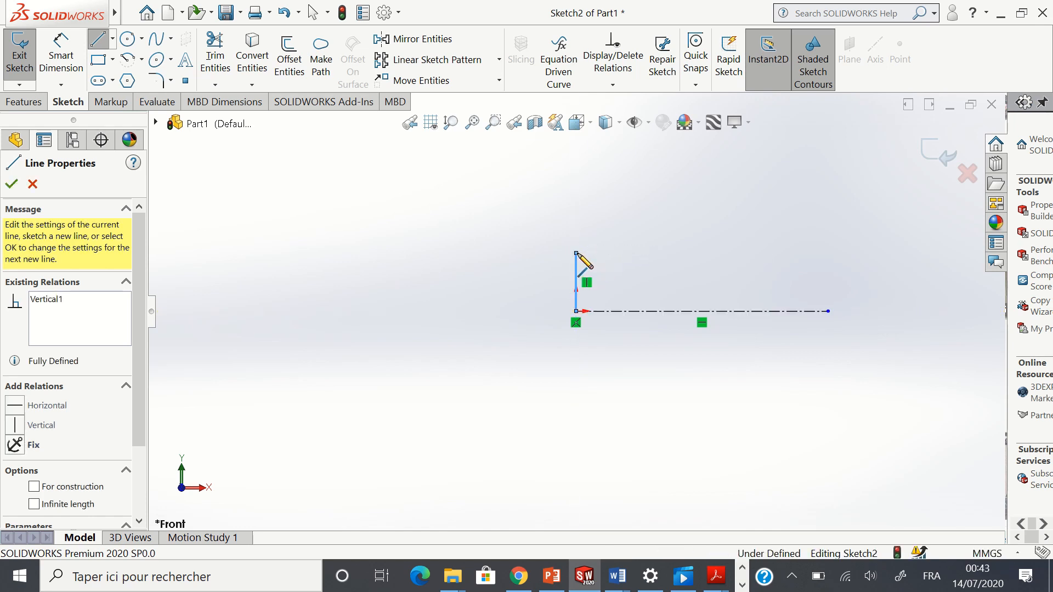
left_click(693, 253)
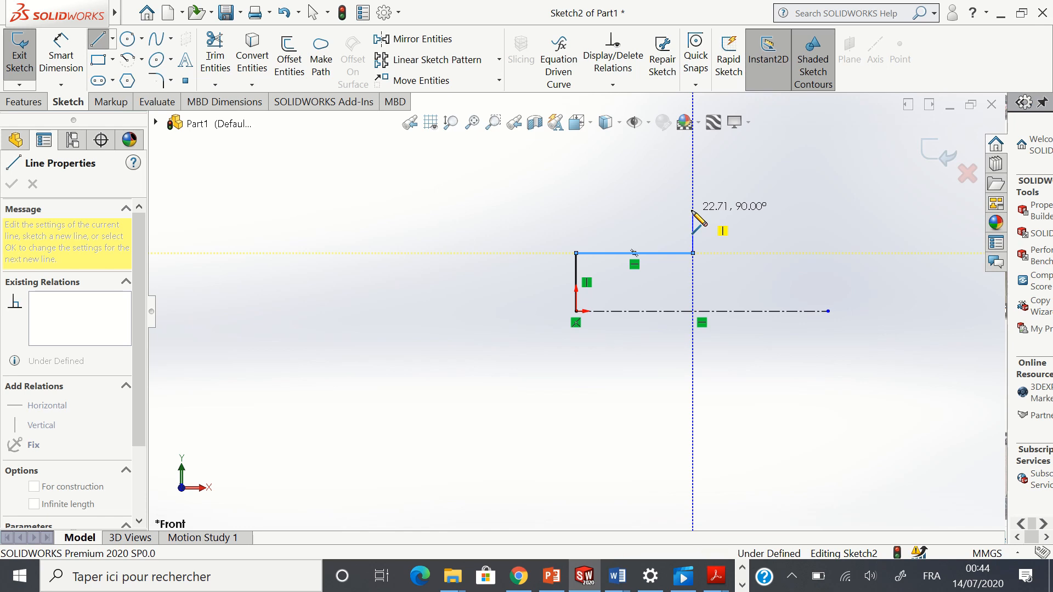
left_click(692, 210)
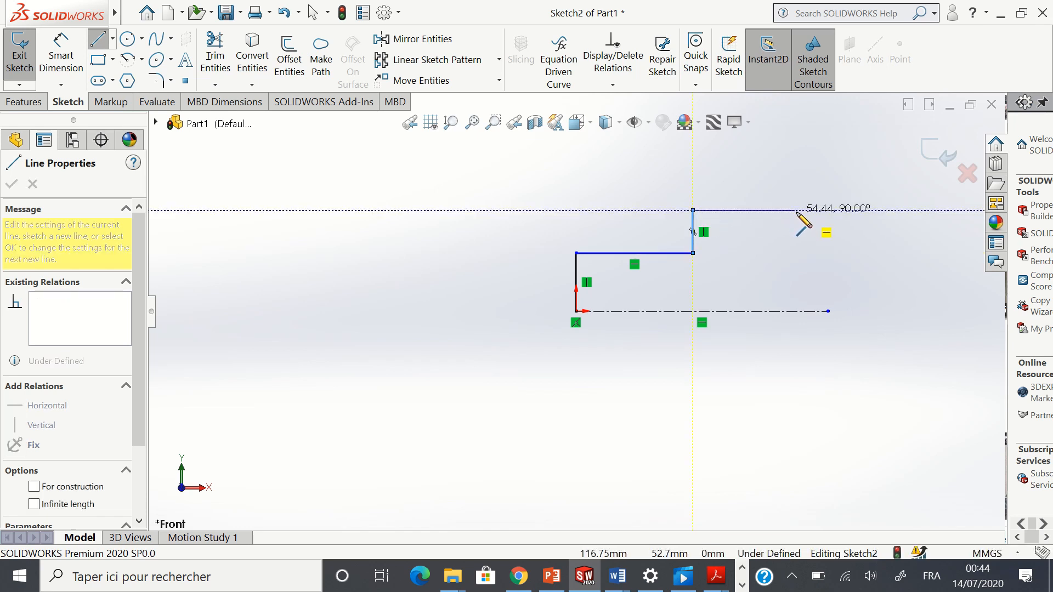
left_click(763, 210)
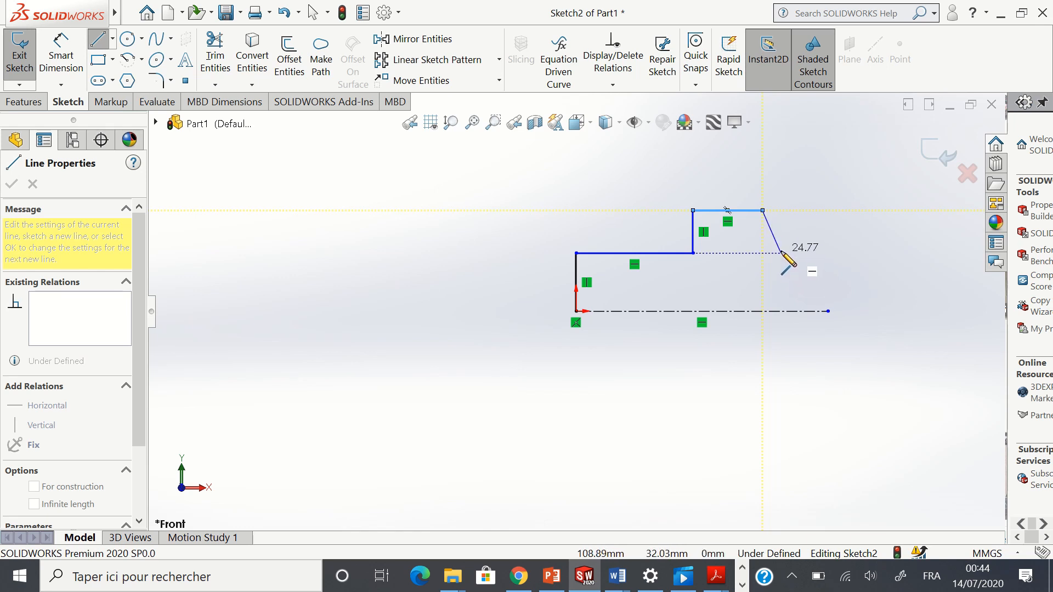
left_click(809, 274)
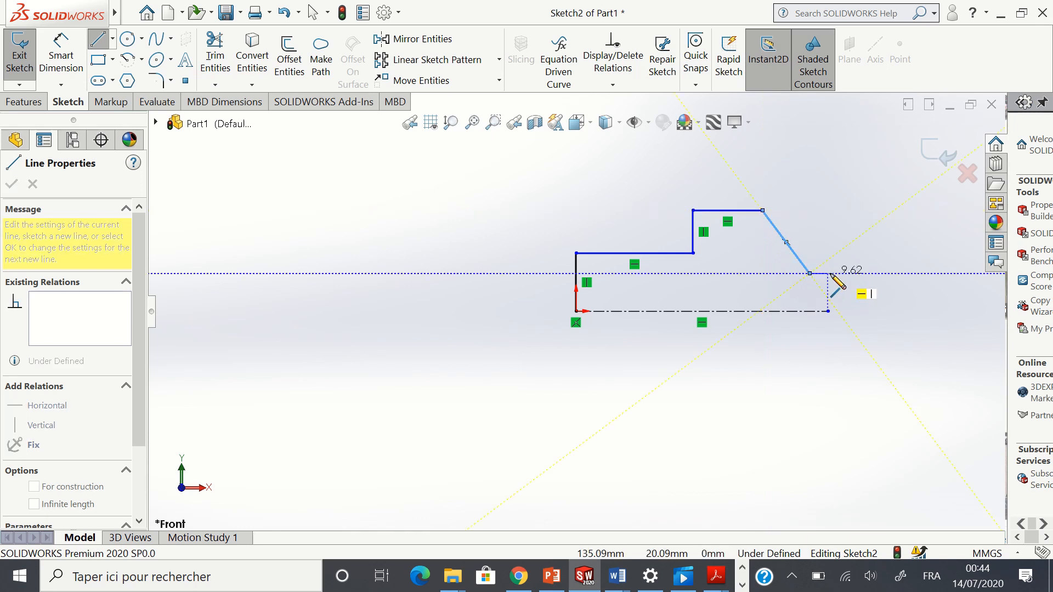
left_click(828, 273)
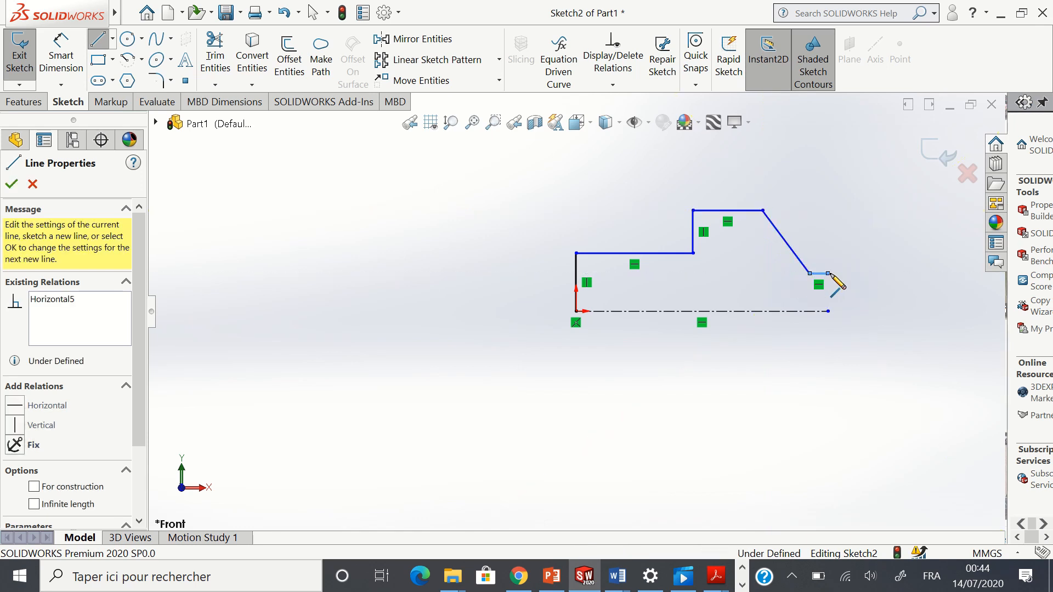
left_click(828, 311)
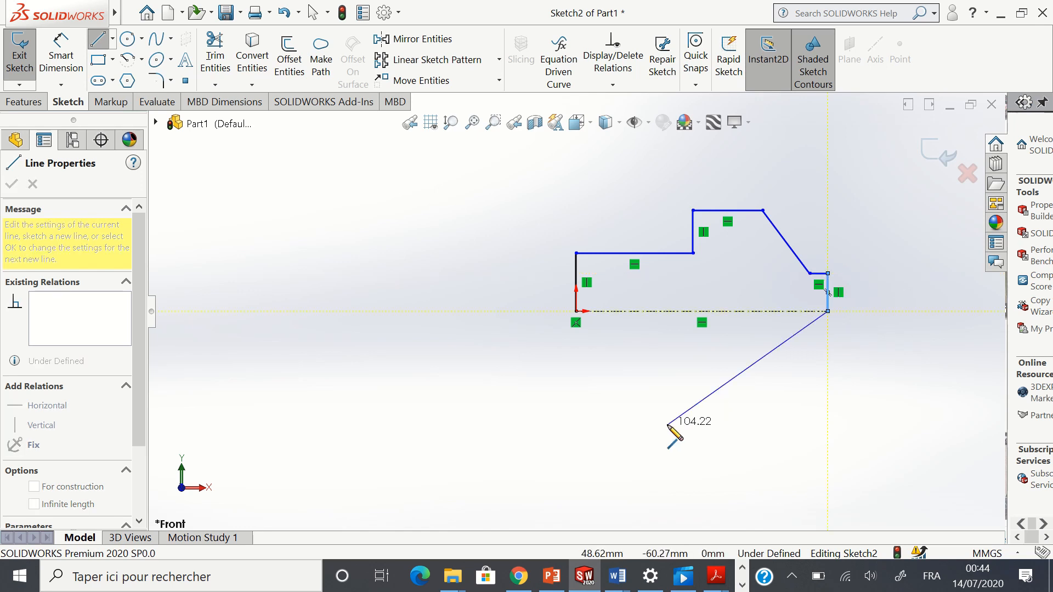
key("Escape")
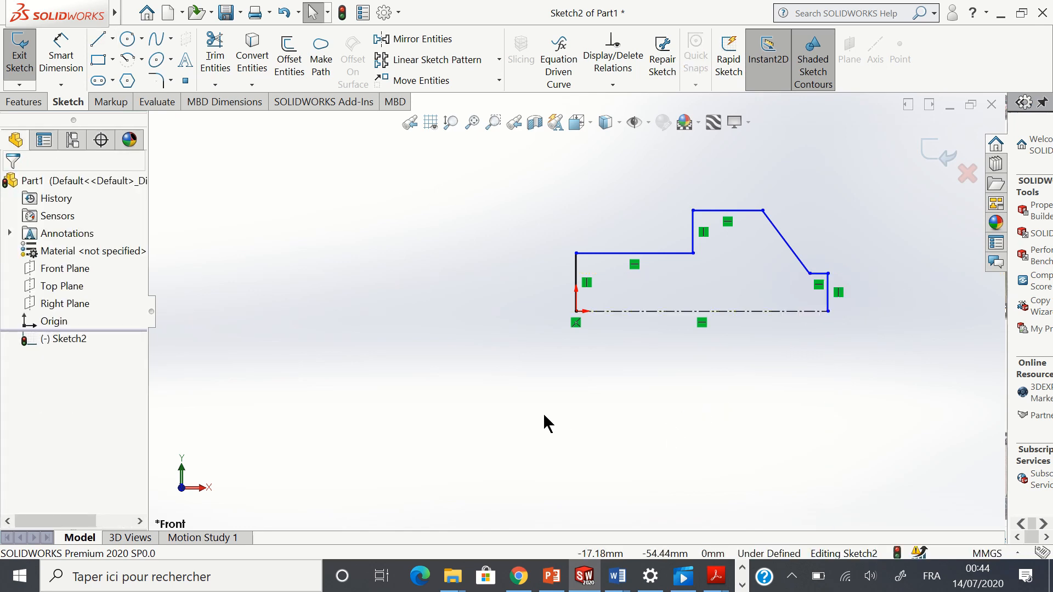
Dimension the overall length between the profile's two end vertical lines below the sketch and set it to 135 mm
left_click(60, 52)
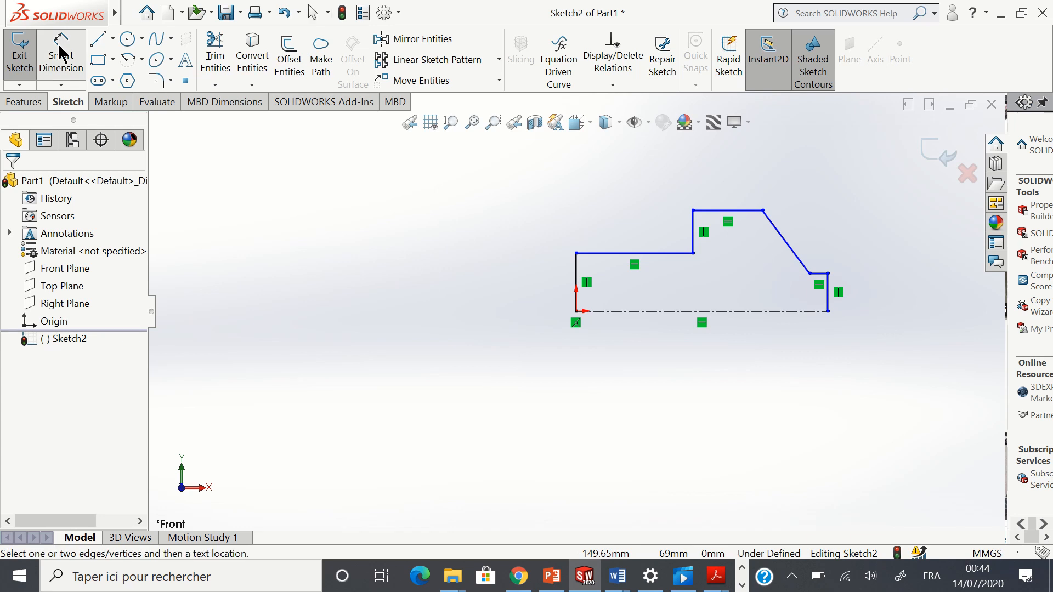
left_click(576, 277)
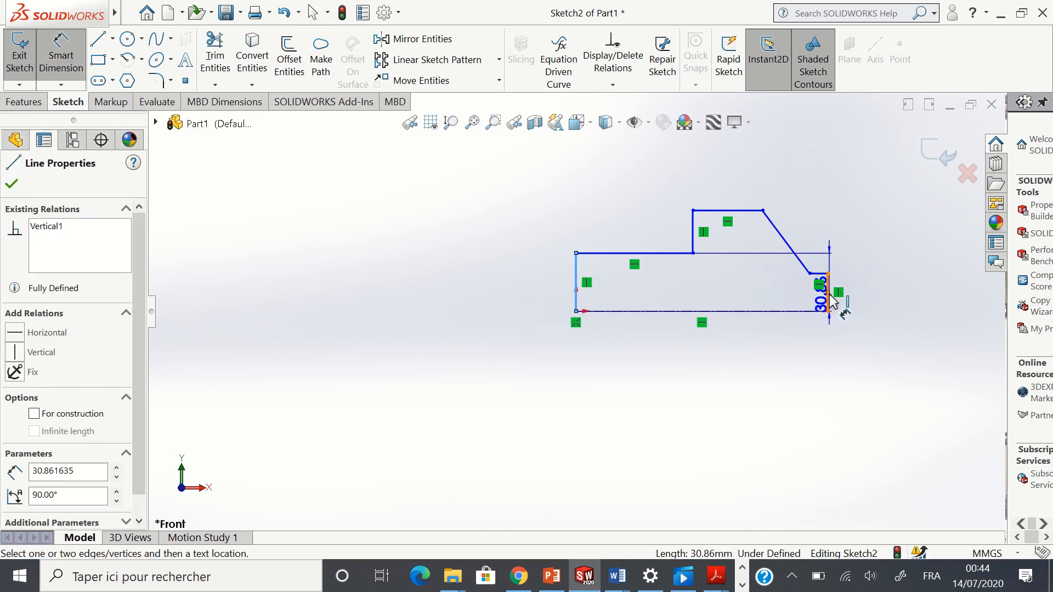
left_click(828, 299)
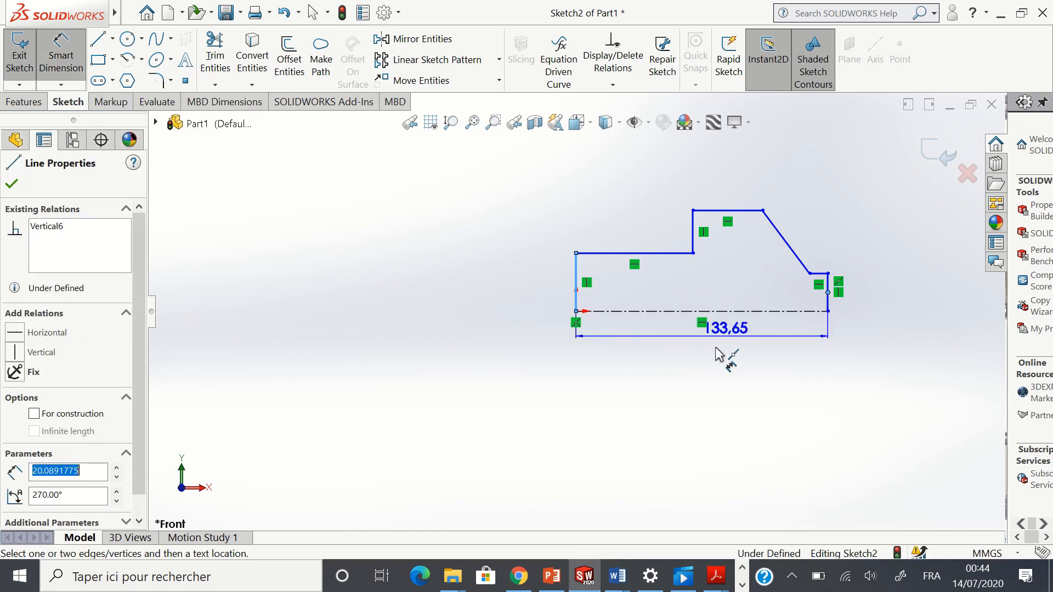
left_click(706, 386)
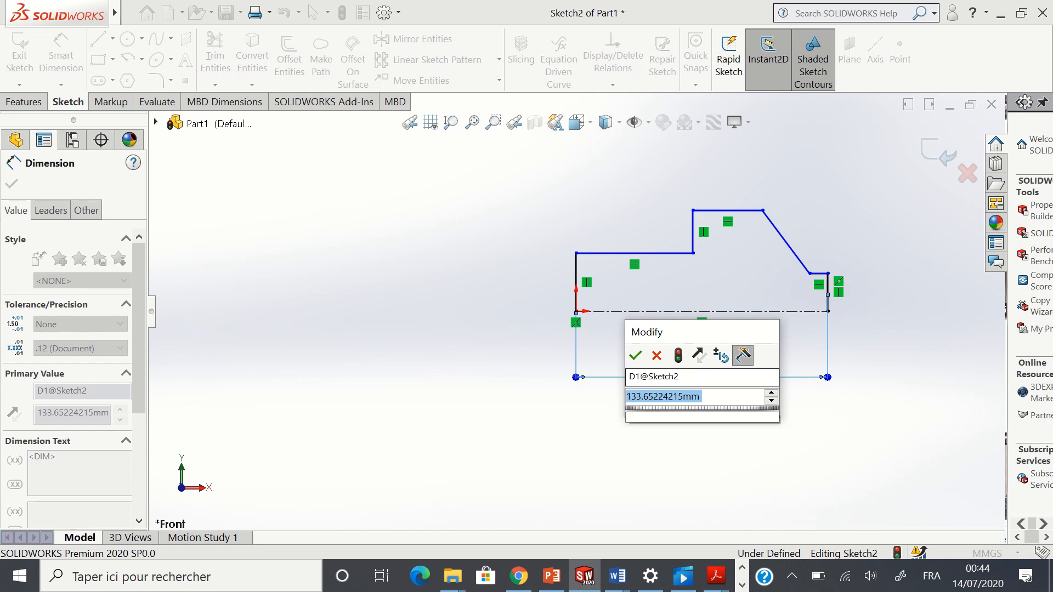
type("135")
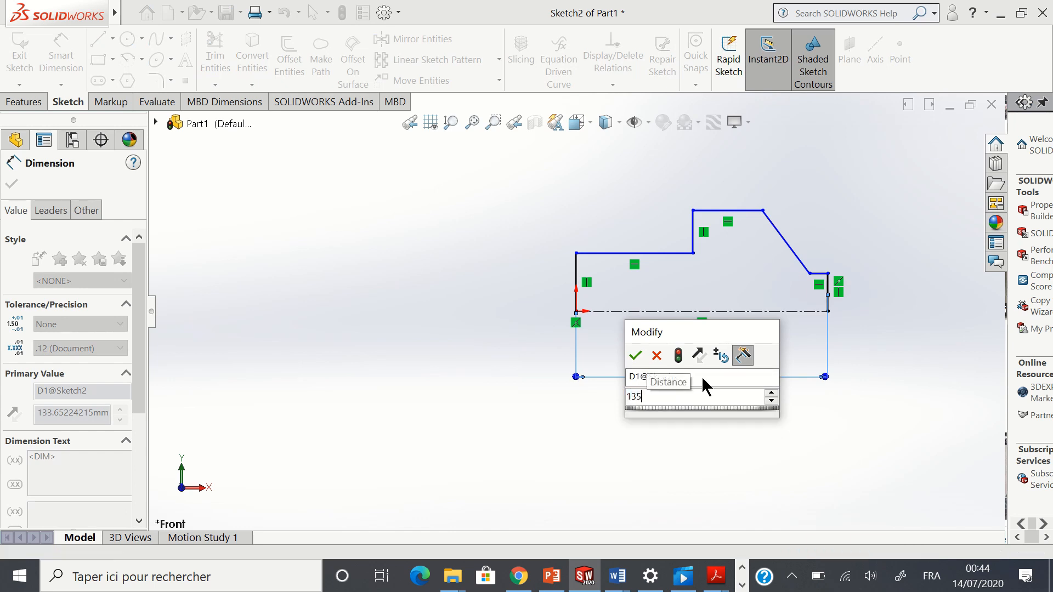
key("Return")
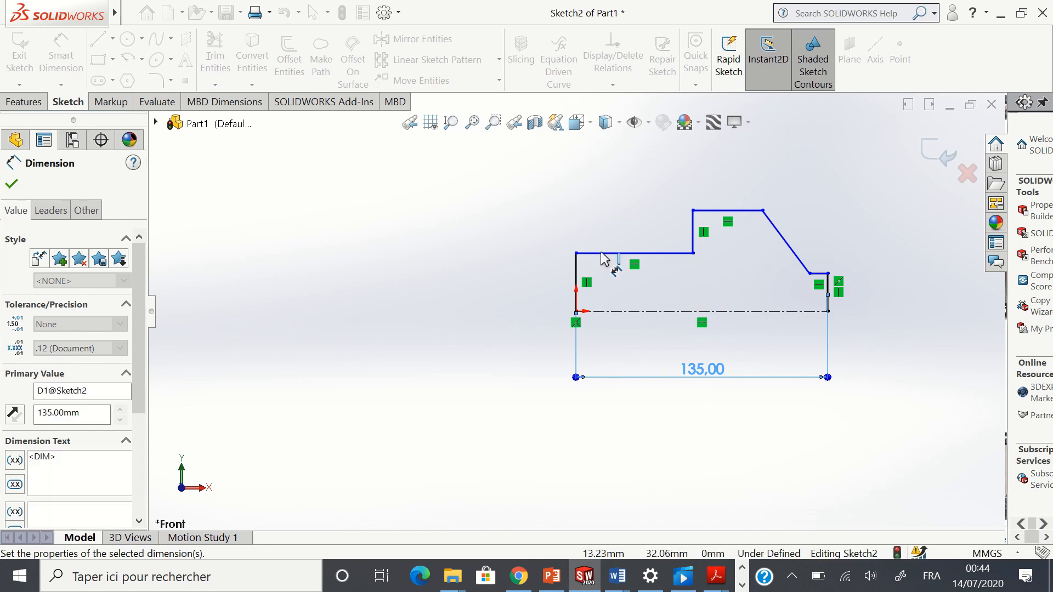
Dimension the height of the lower step's horizontal line above the centerline and set it to 30 mm
left_click(607, 257)
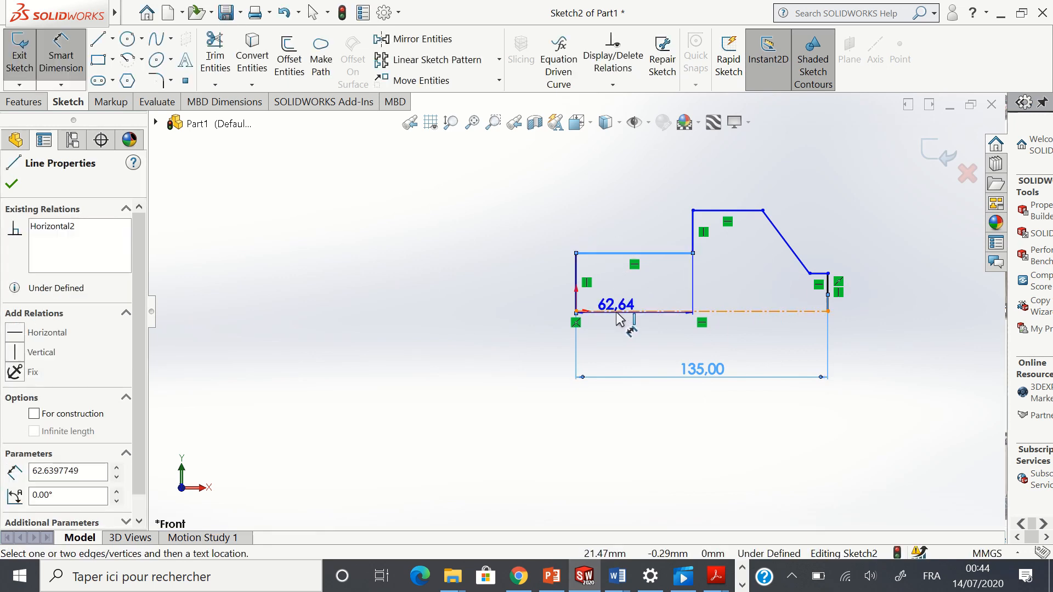
left_click(617, 312)
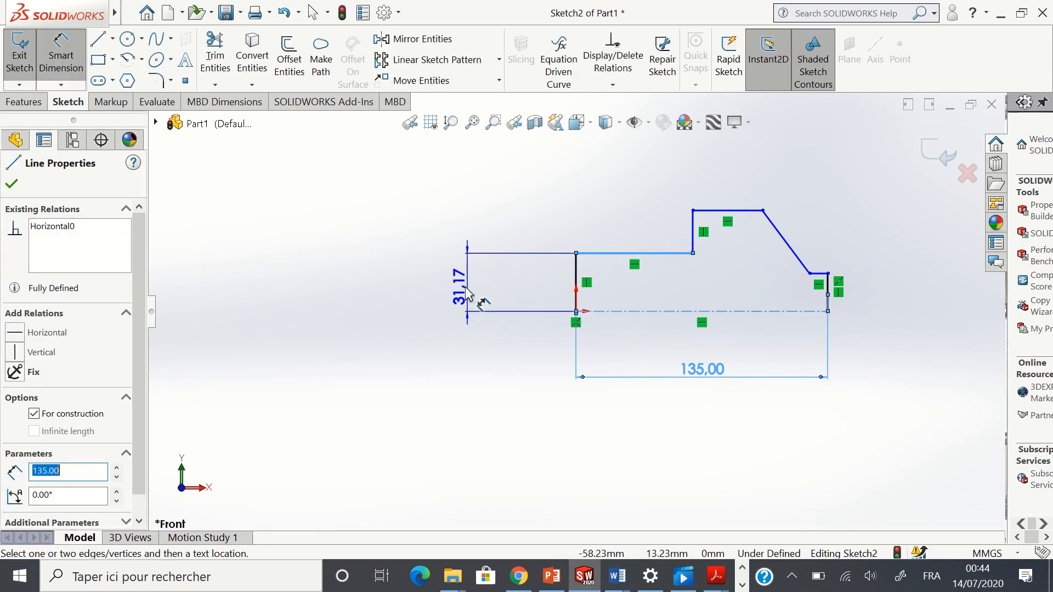
left_click(461, 292)
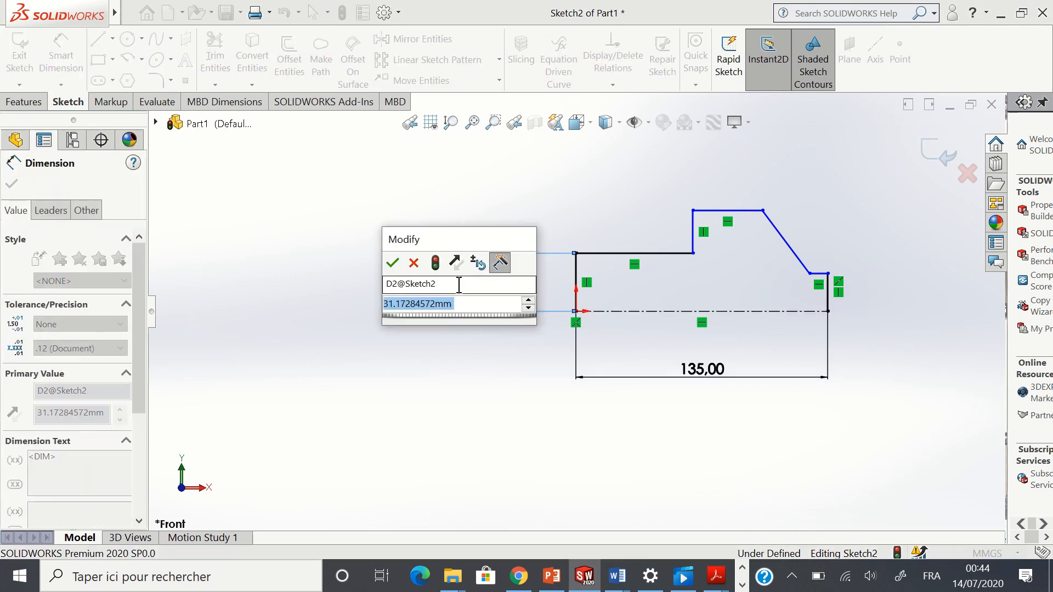
type("20")
key("Return")
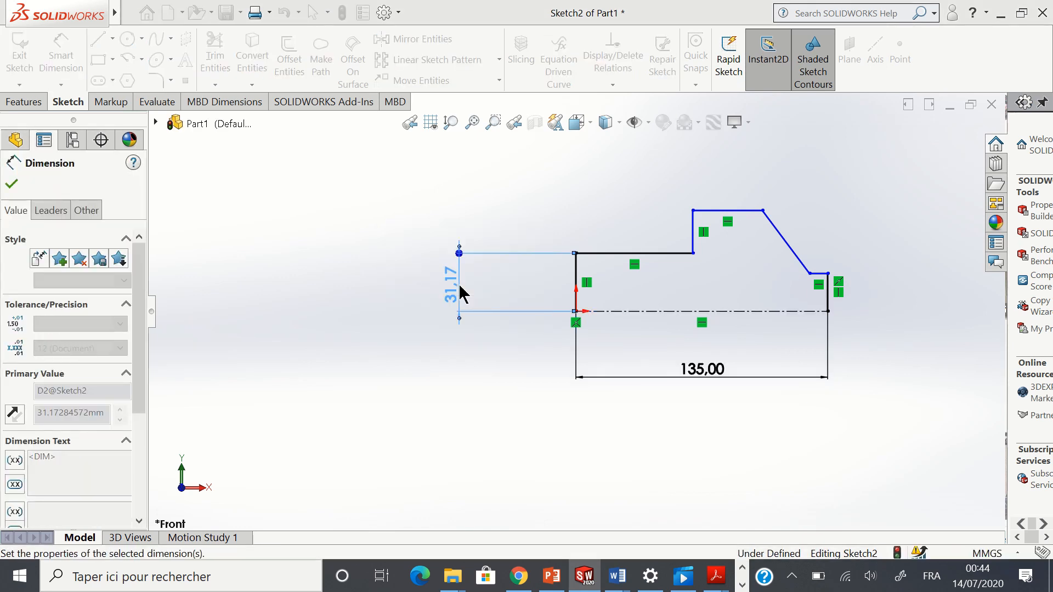
Dimension the height of the profile's uppermost horizontal line above the centerline and set it to 52 mm
left_click(728, 215)
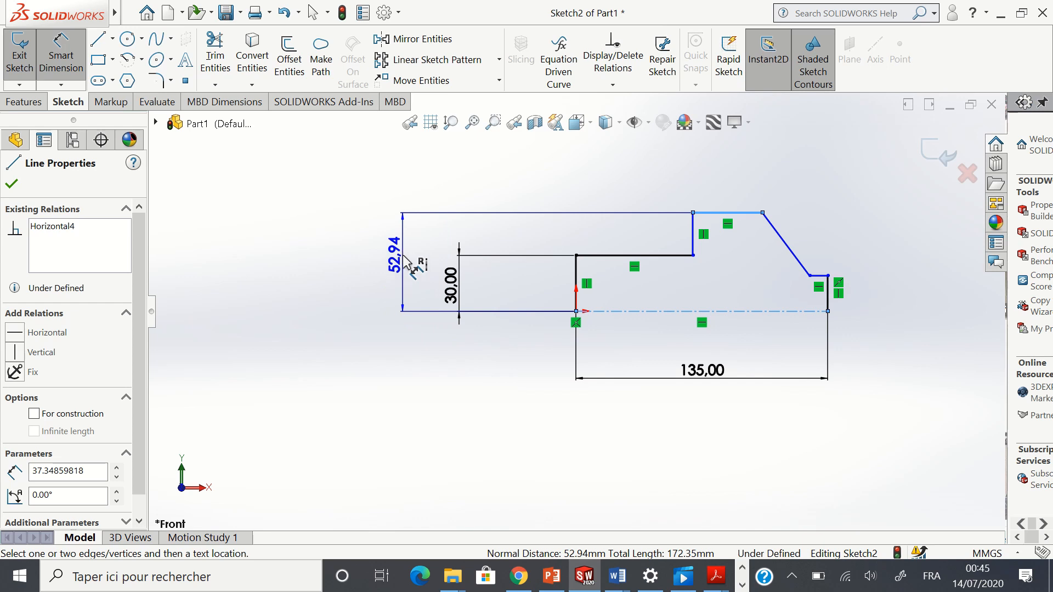
left_click(405, 259)
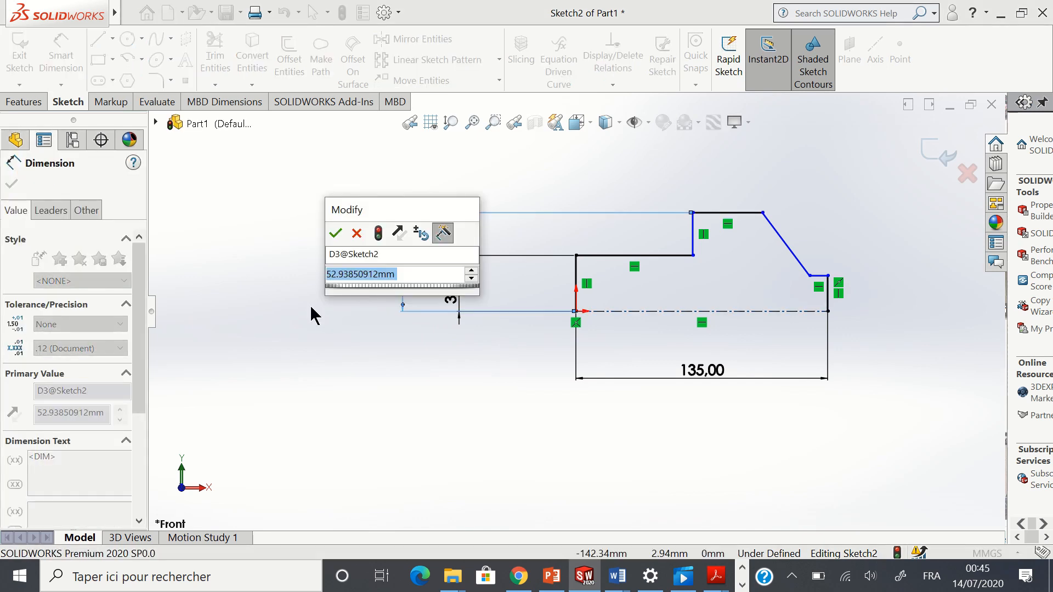
type("52")
key("Return")
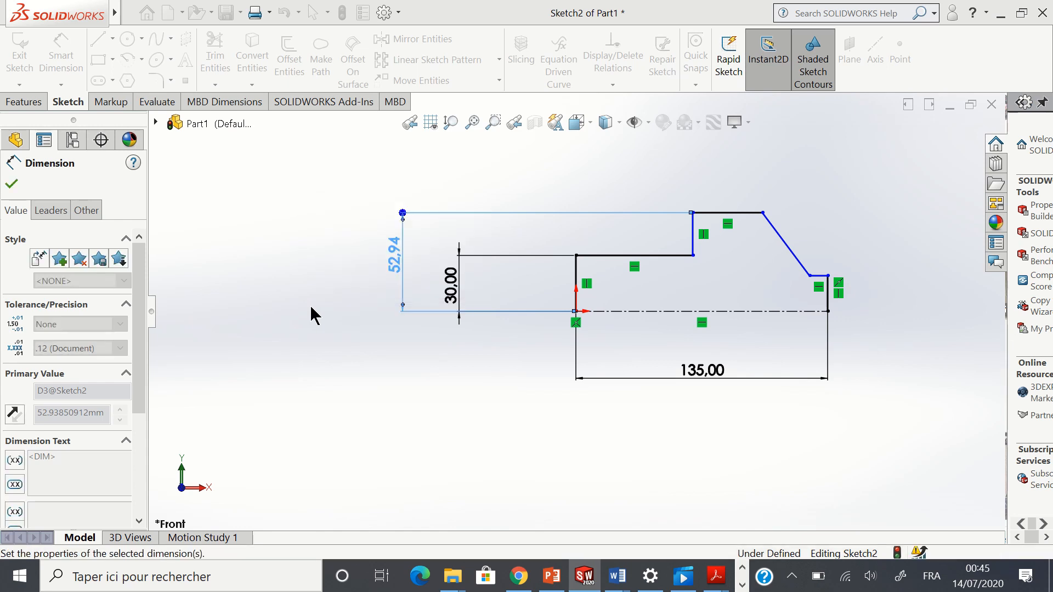
Dimension the height of the short horizontal line at the foot of the slope above the centerline and set it to 20 mm
left_click(821, 279)
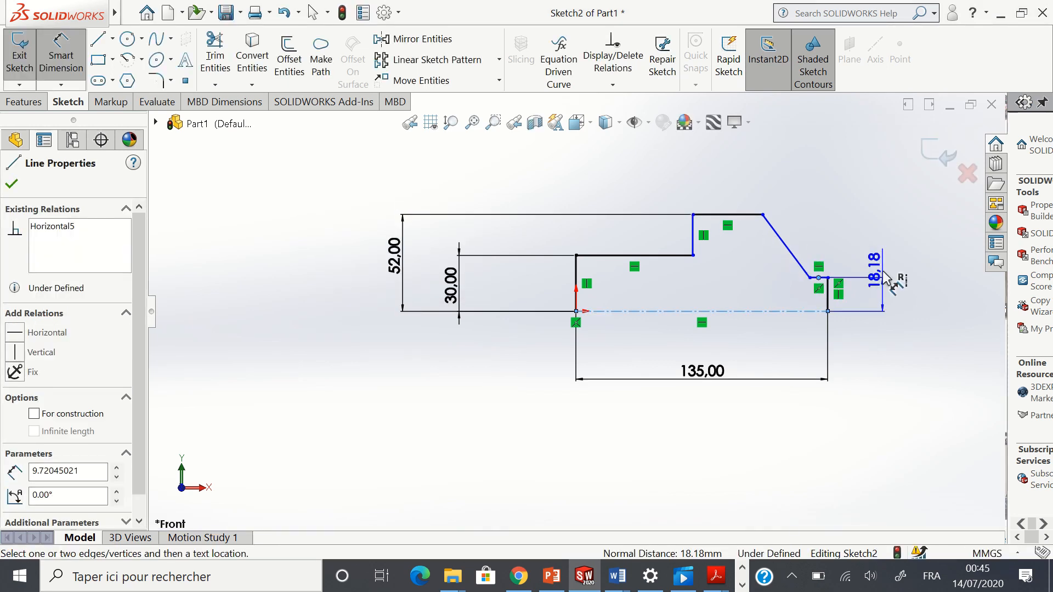
left_click(885, 284)
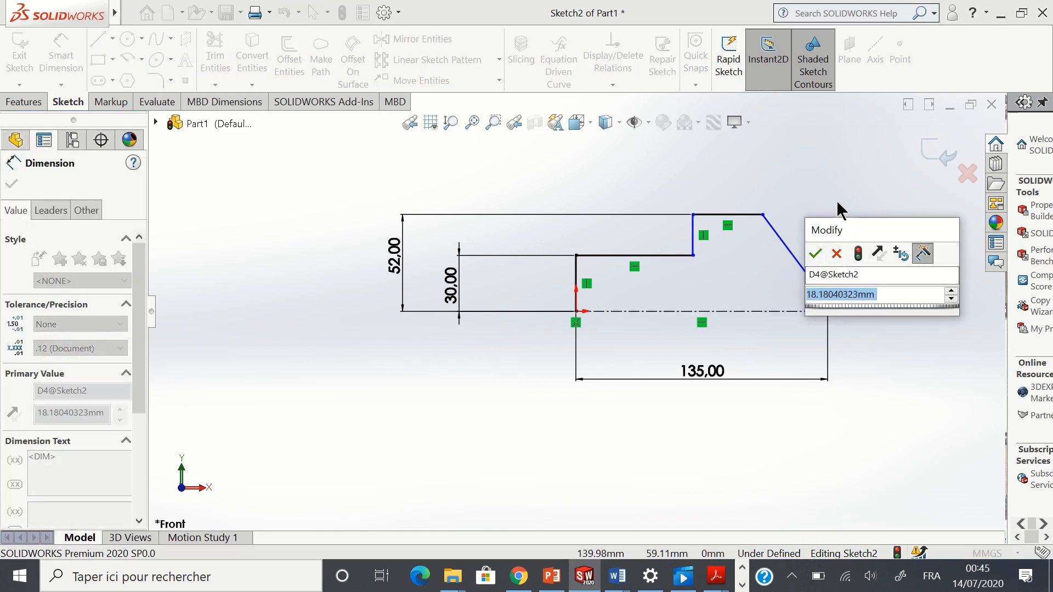
type("20")
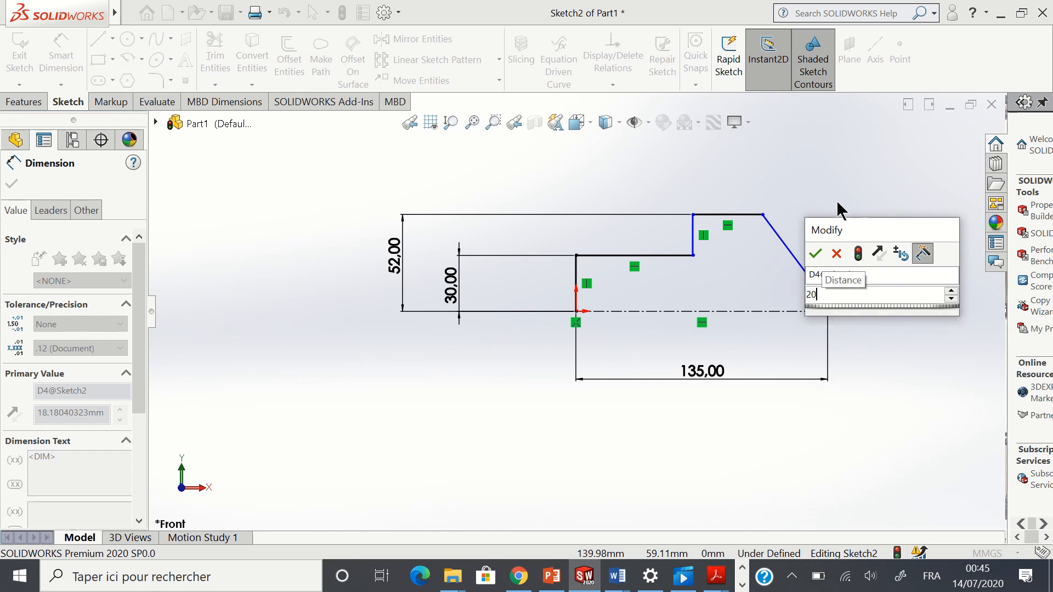
key("Return")
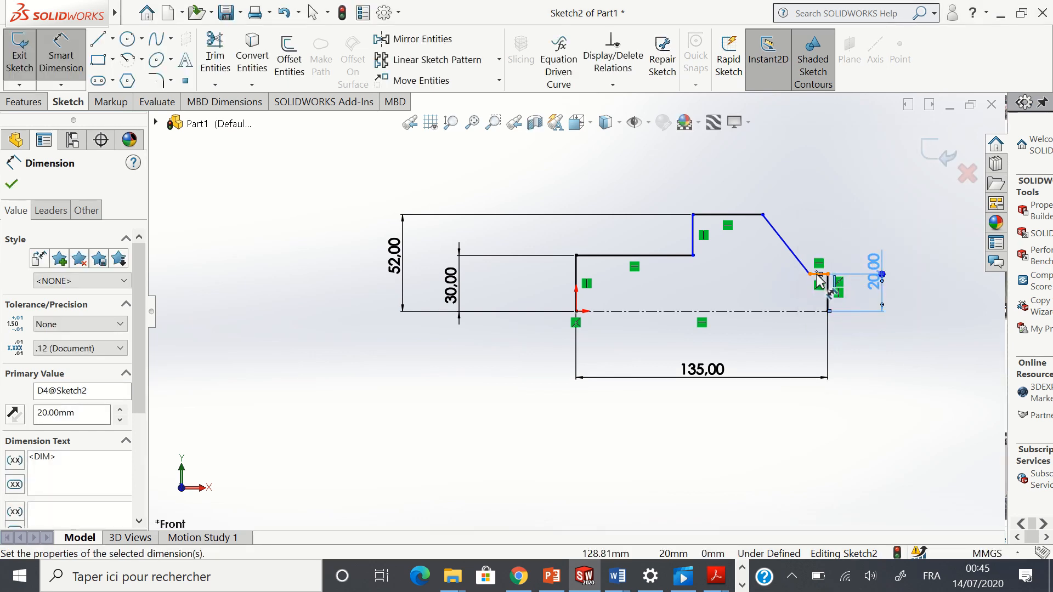
Dimension the short horizontal line at the foot of the slope, set its length to 10 mm, and place the dimension just above the line
left_click(817, 274)
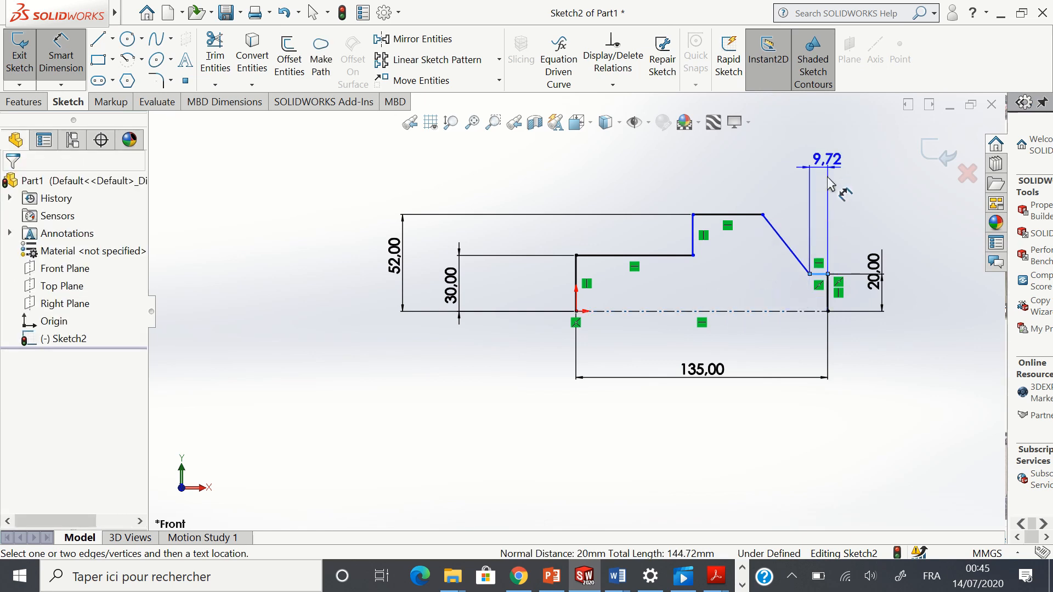
left_click(821, 191)
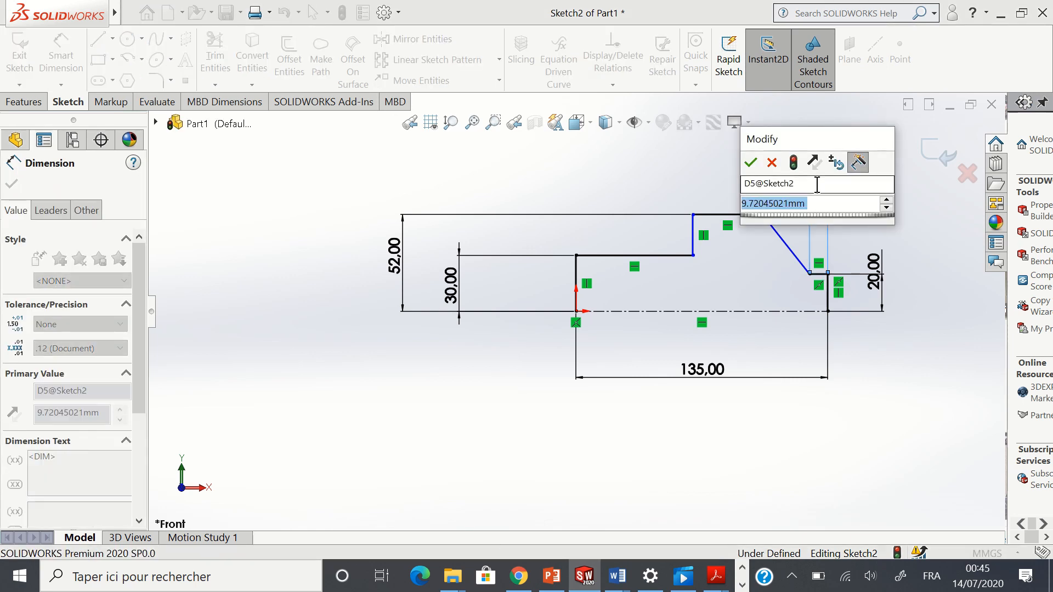
type("10")
key("Return")
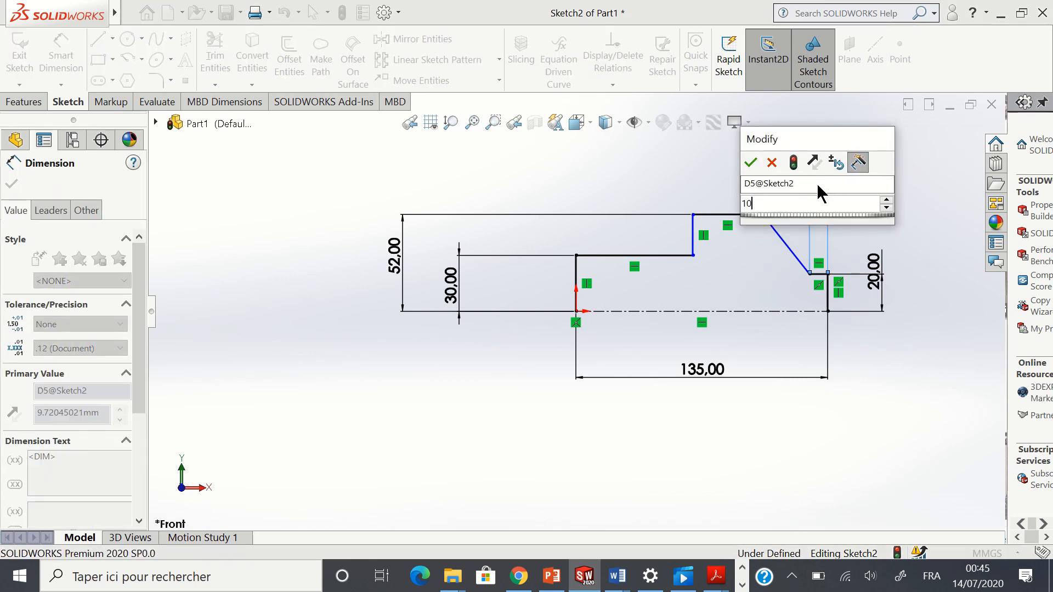
left_click_drag(819, 174, 856, 230)
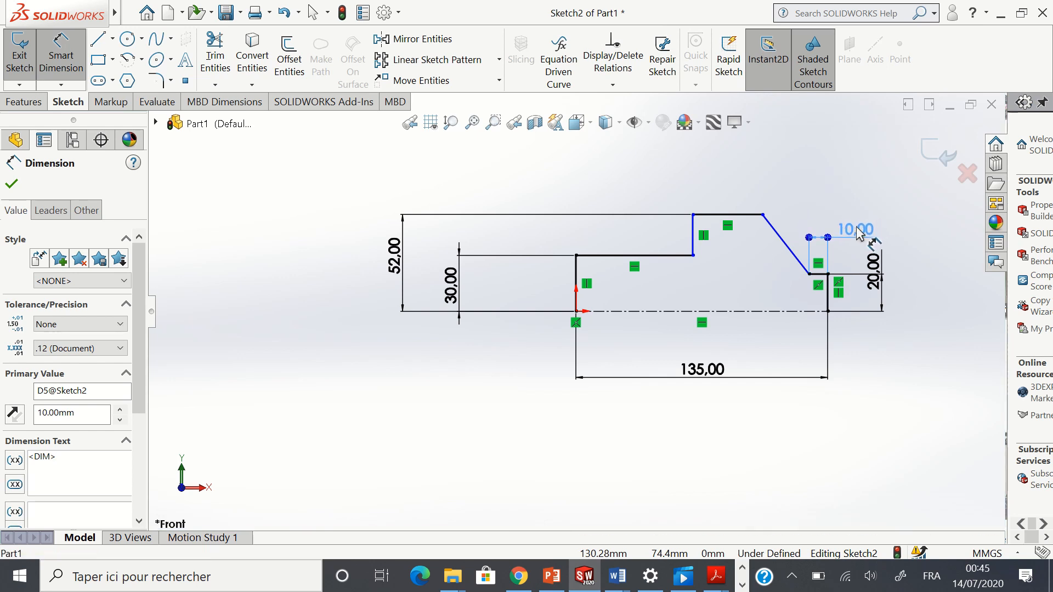
Dimension the angle between the sloped line and the horizontal centerline and set it to 60 degrees
left_click(785, 248)
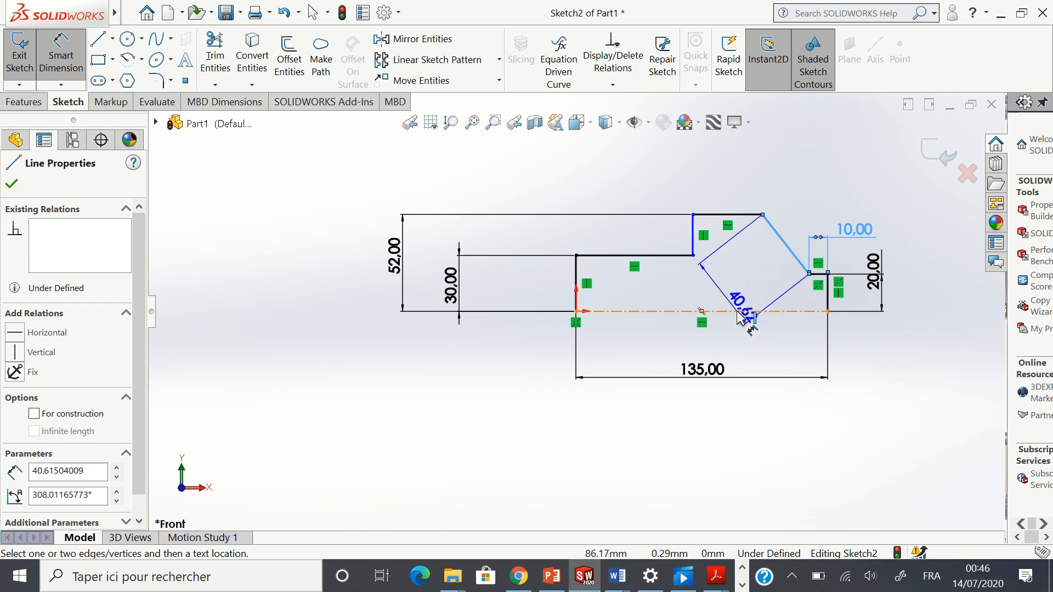
left_click(740, 312)
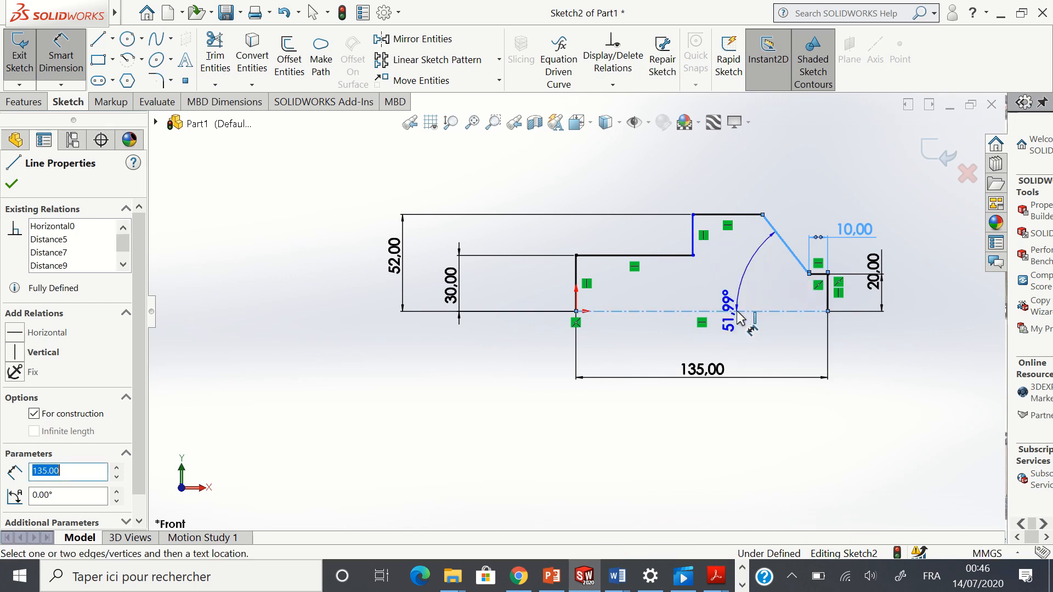
left_click(760, 282)
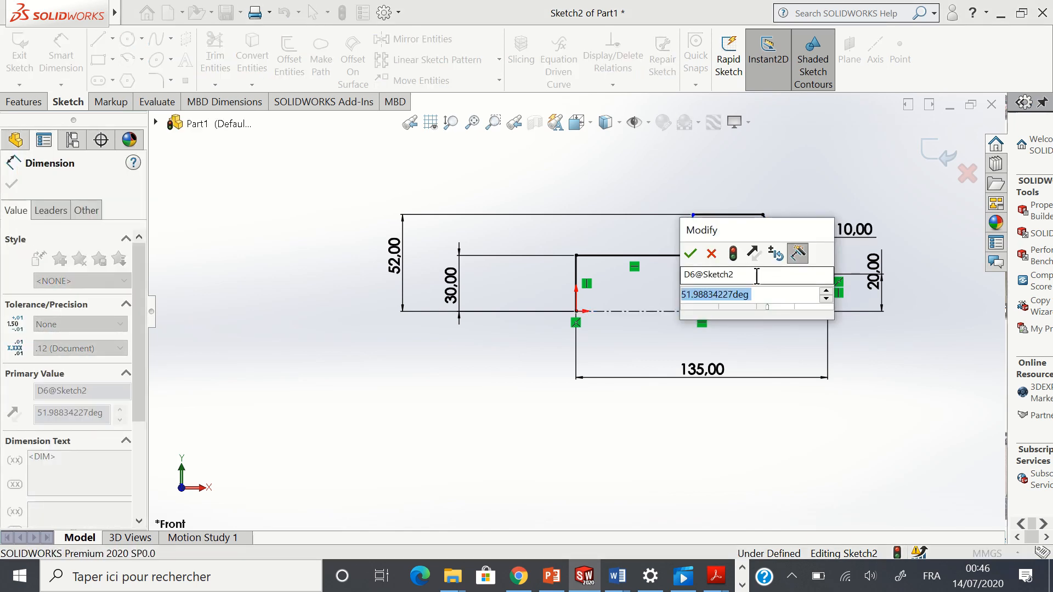
type("60")
key("Return")
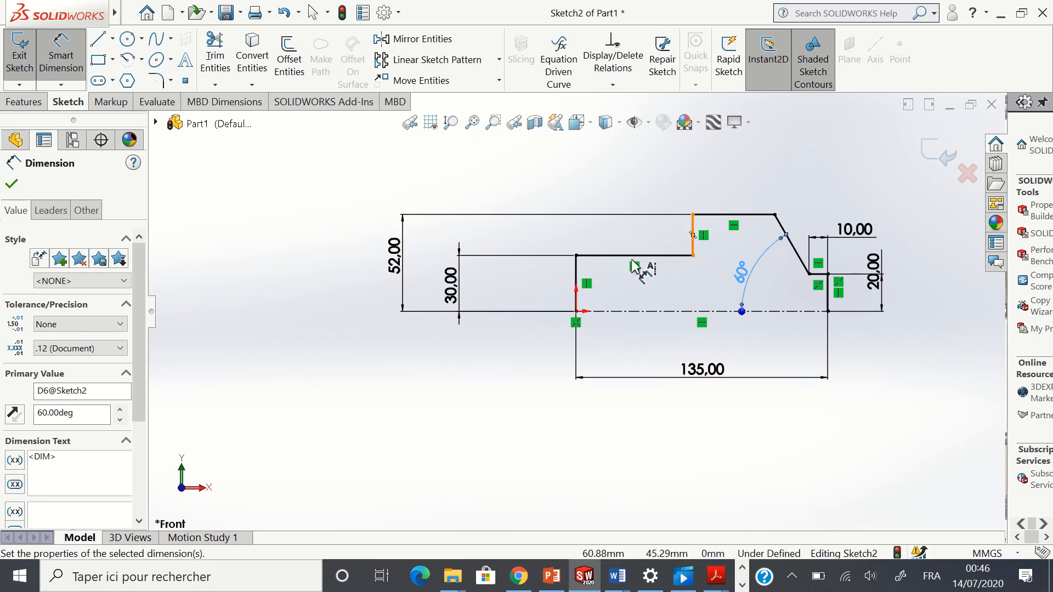
Dimension the distance from the vertical line at the origin to the tall step's vertical line, set it to 62 mm, and place it above the profile
left_click(694, 231)
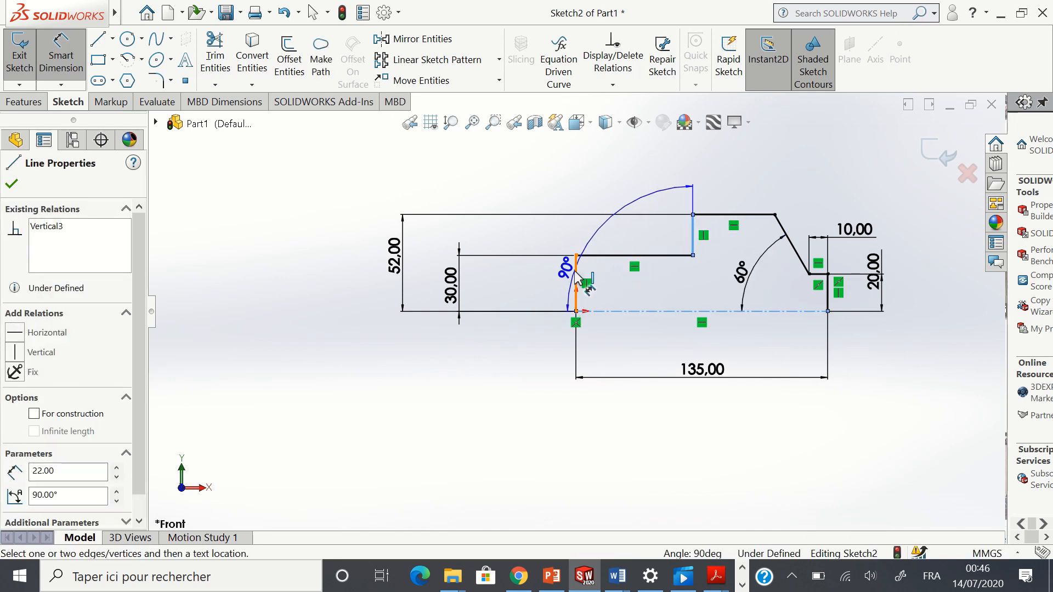
left_click(577, 275)
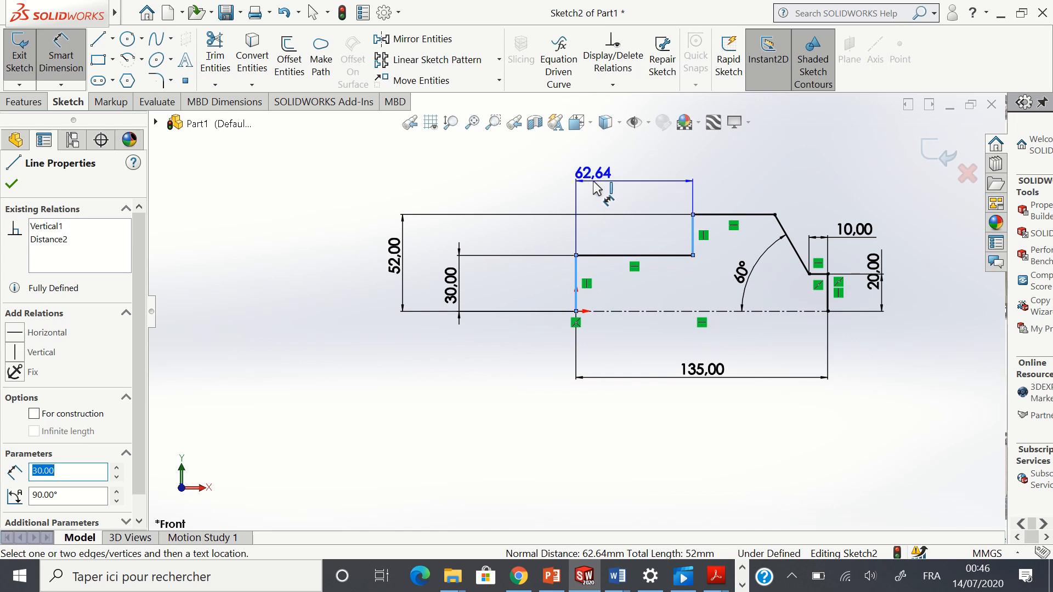
left_click(635, 188)
double_click(632, 174)
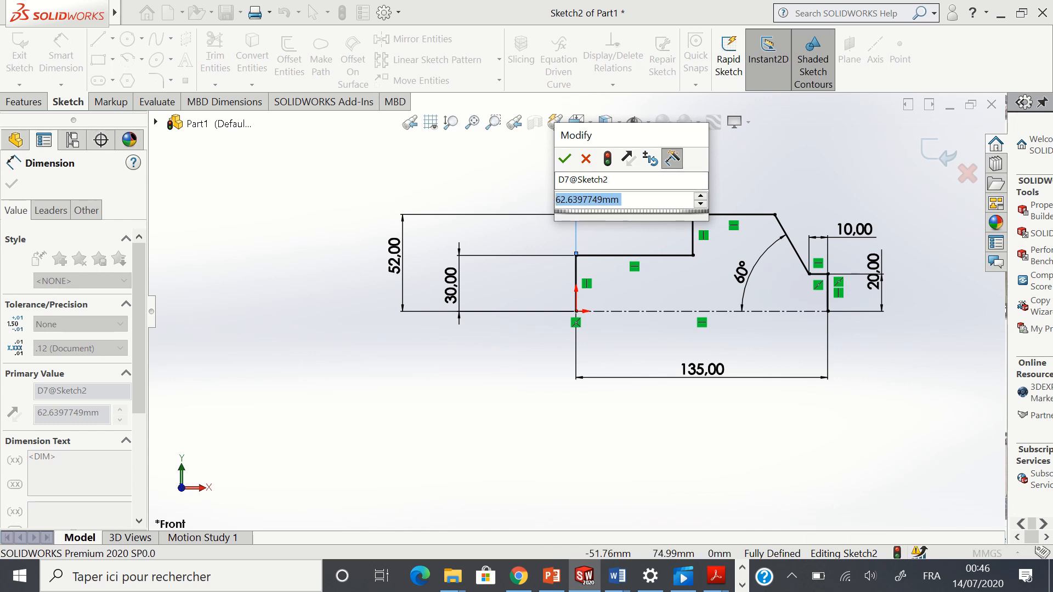
type("6")
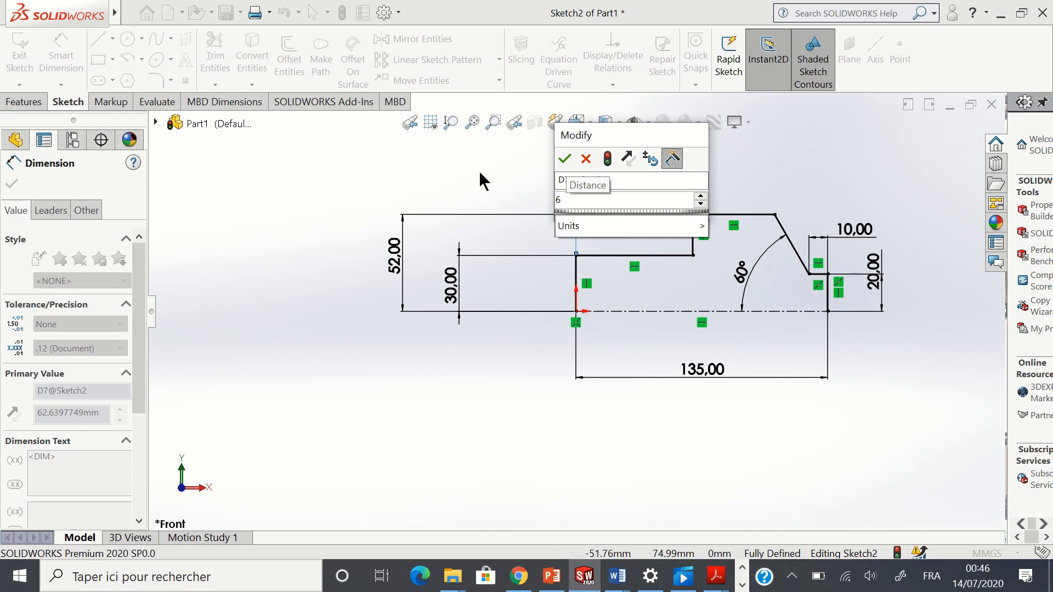
type("2,64")
key("Return")
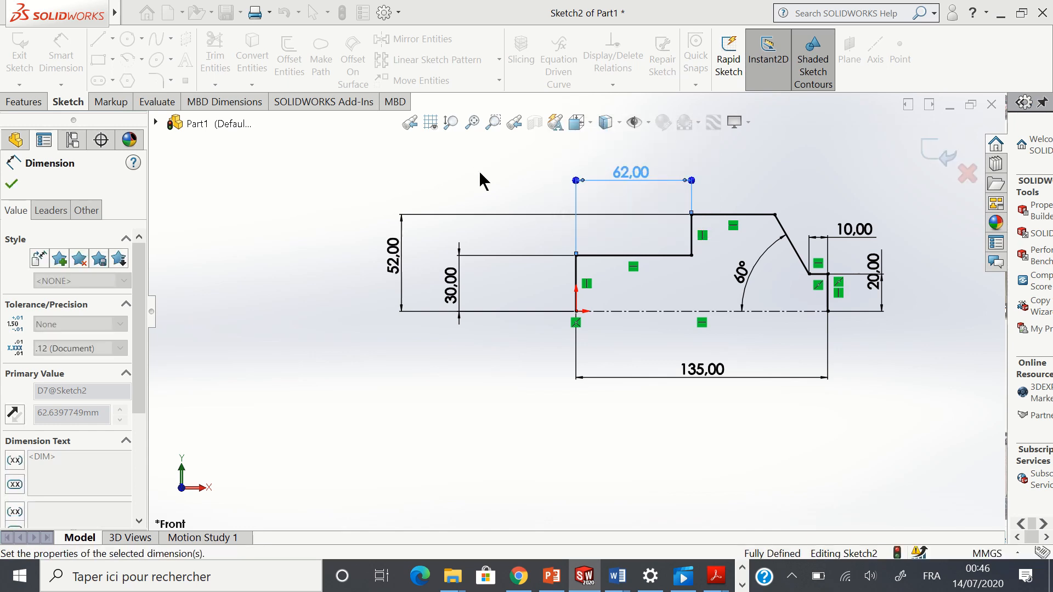
mouse_move(620, 172)
left_mouse_down()
mouse_move(563, 185)
mouse_move(611, 188)
left_mouse_up()
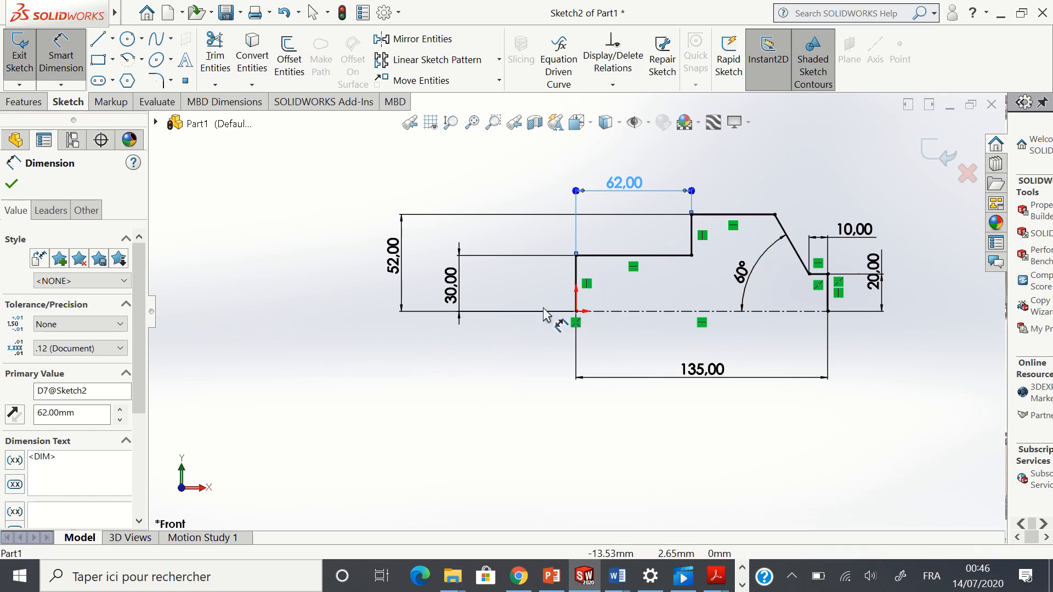
left_click(438, 389)
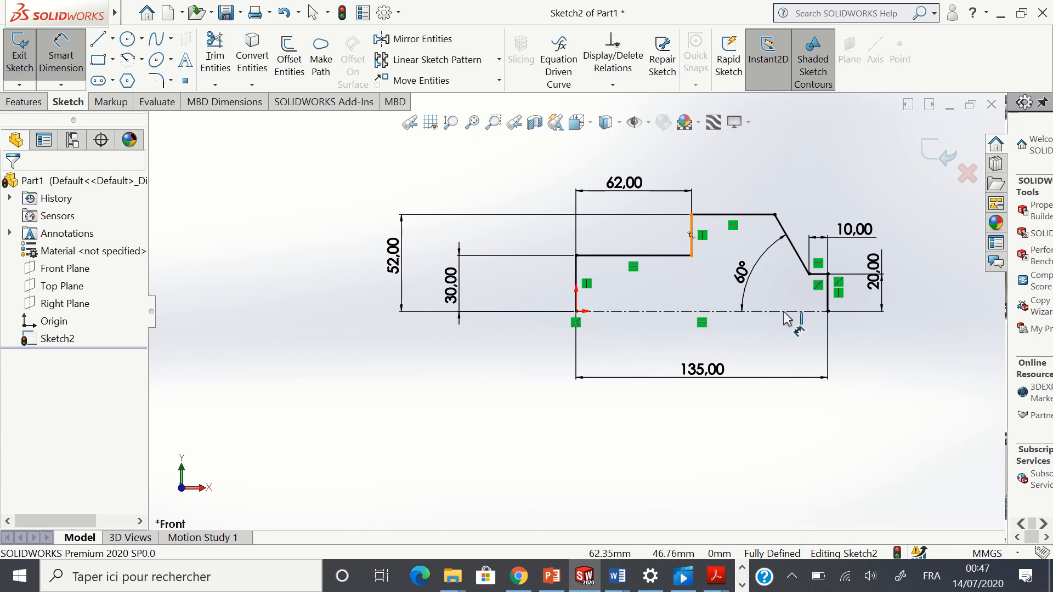
Try to dimension the distance between the tall step's vertical line and the short vertical line at the profile's far end, without keeping it
left_click(828, 299)
left_click(828, 301)
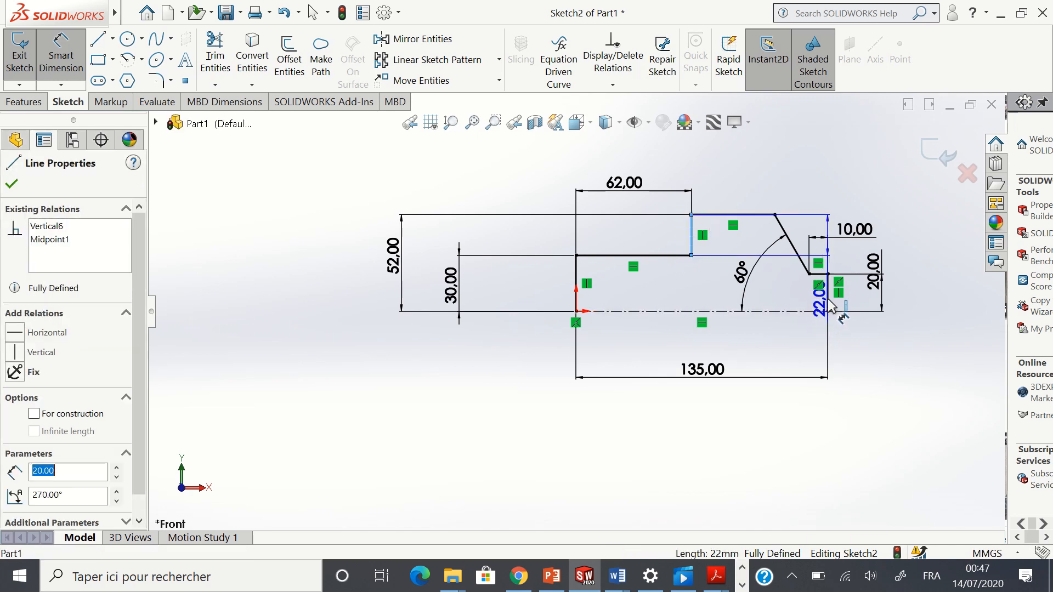
left_click(761, 180)
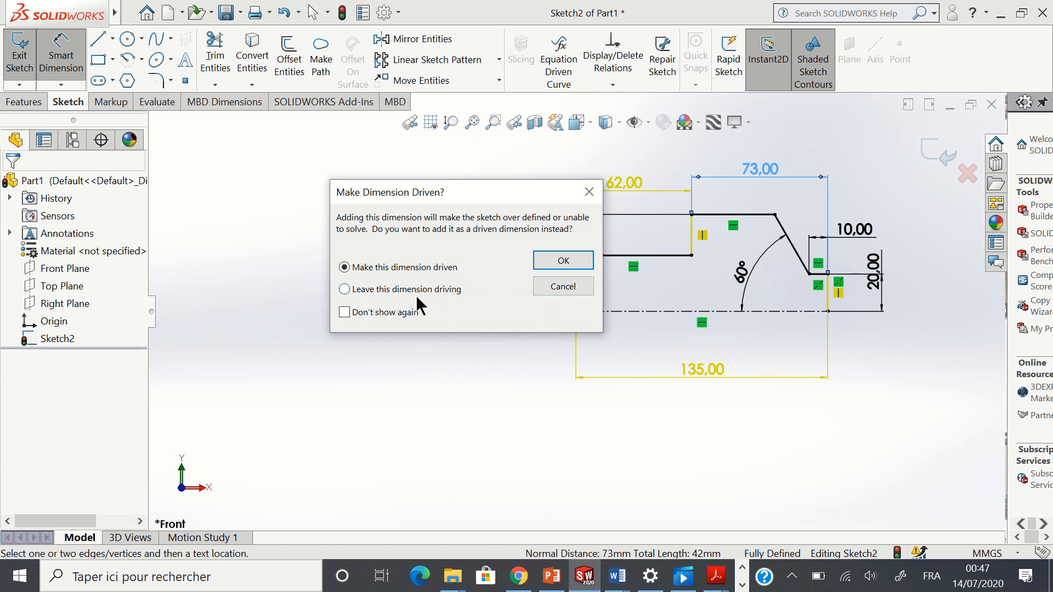
left_click(548, 288)
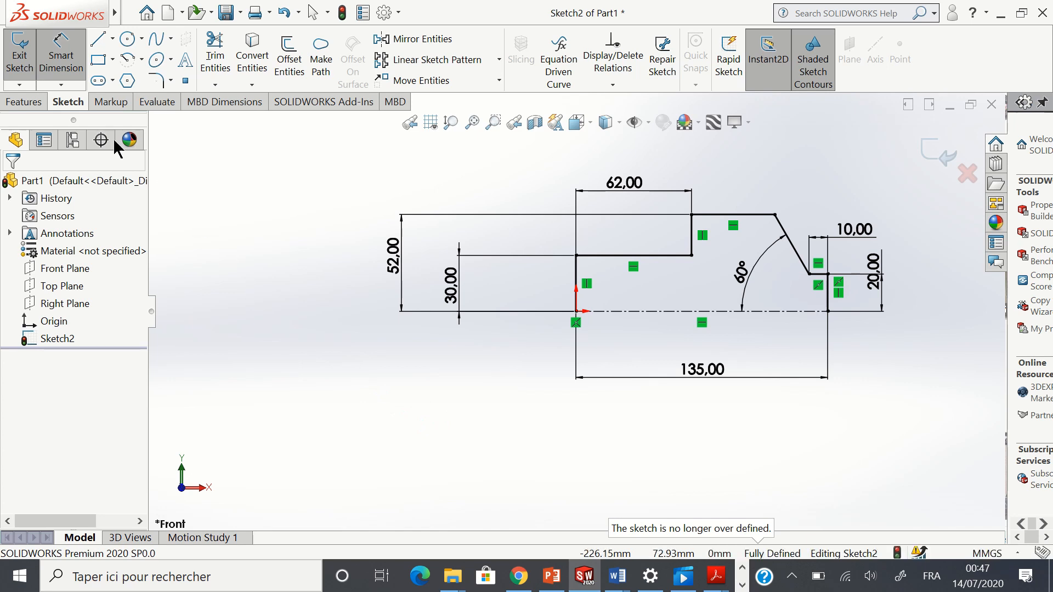
Start a Revolved Boss/Base from the profile about the centerline and accept closing the open sketch automatically
left_click(27, 100)
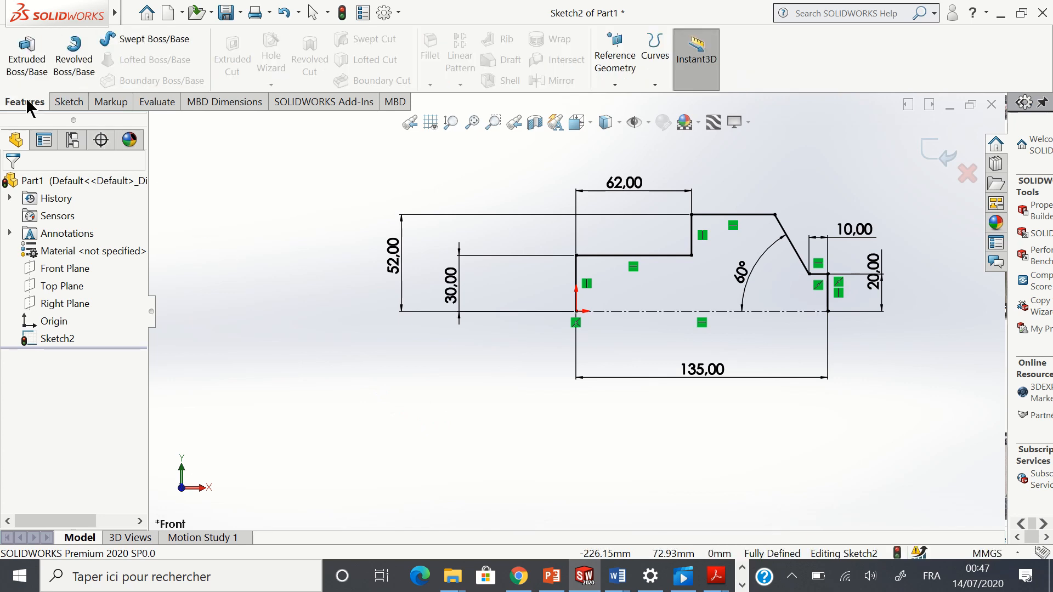
left_click(80, 68)
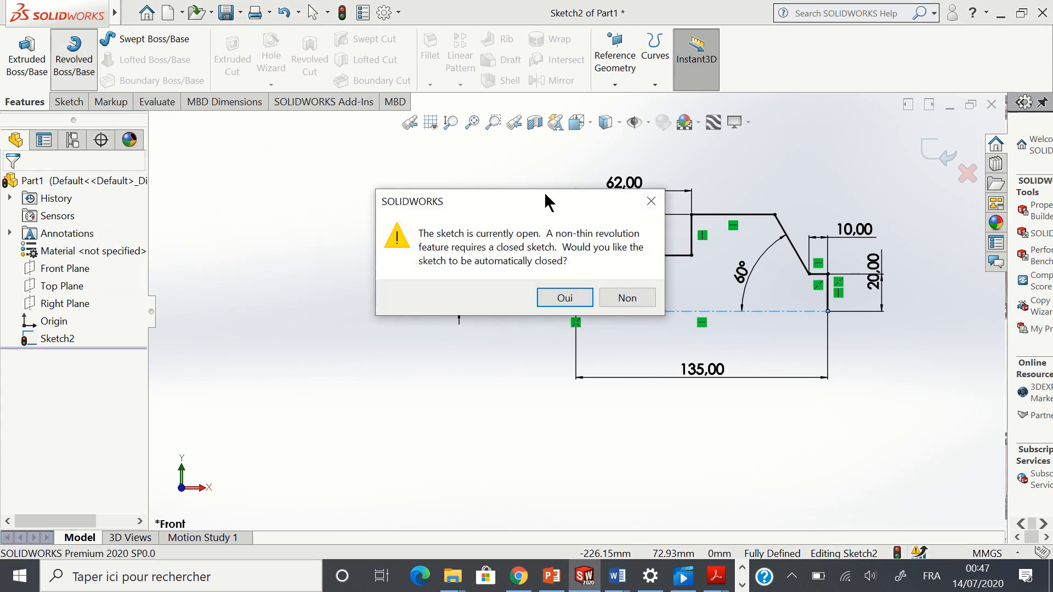
mouse_move(545, 203)
left_mouse_down()
mouse_move(355, 196)
mouse_move(312, 172)
left_mouse_up()
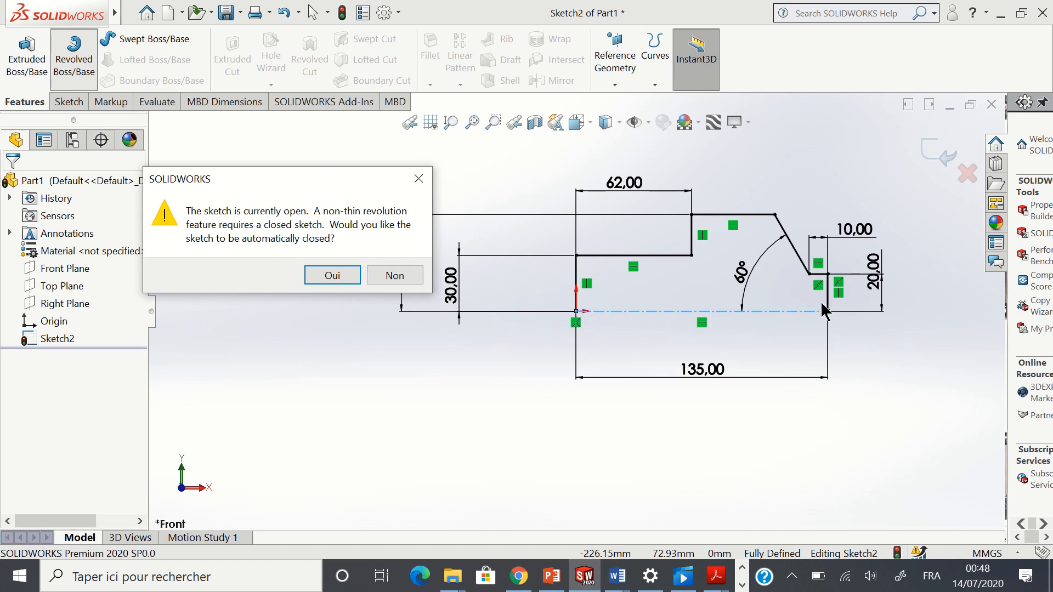
left_click(332, 275)
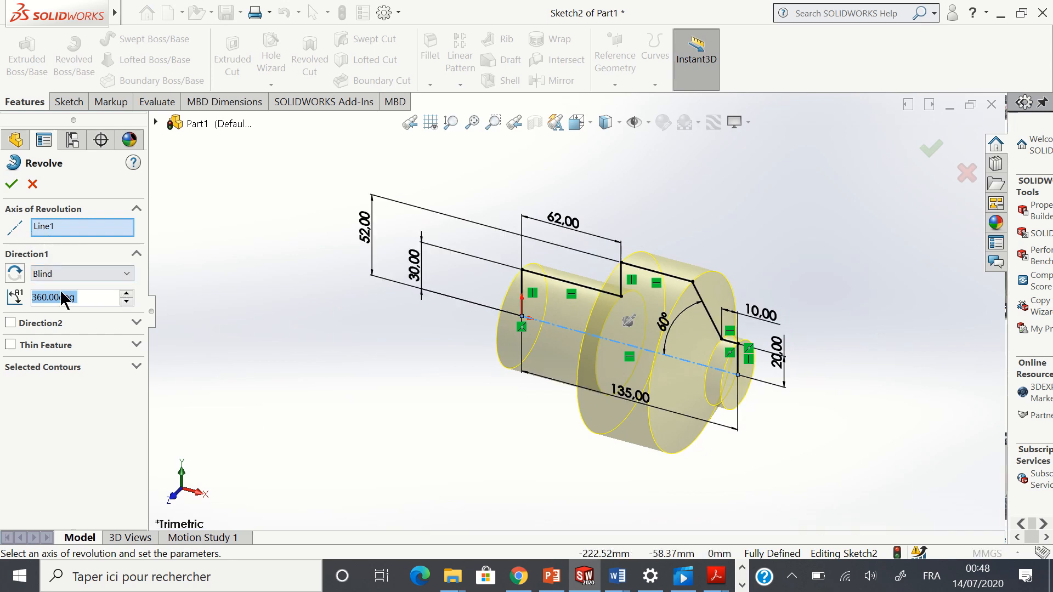
Reduce the revolve angle gradually to 306 degrees to preview a partial revolution
left_click(126, 301)
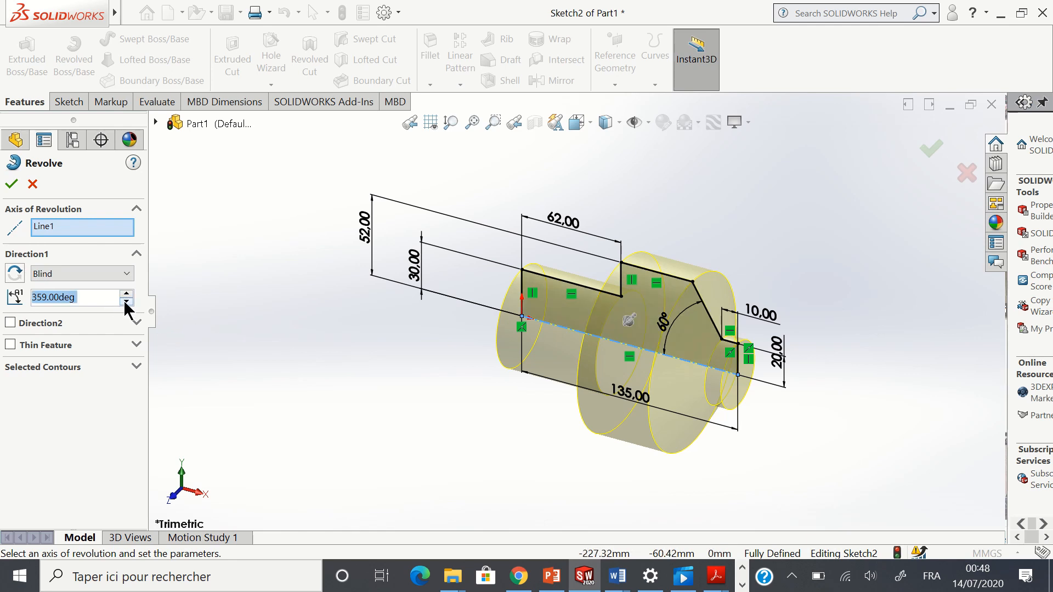
left_click(125, 302)
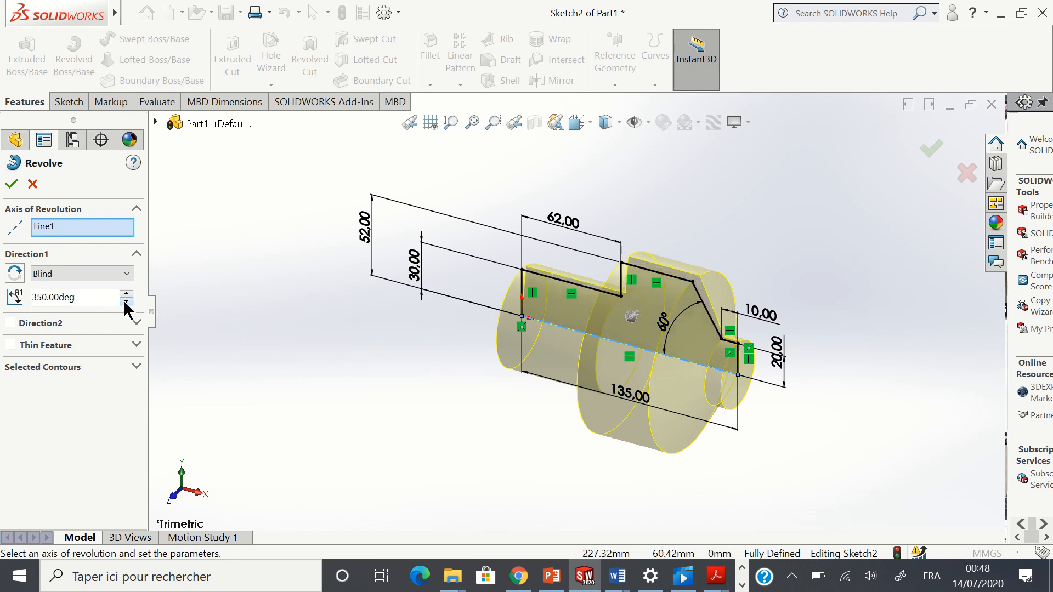
left_click(126, 302)
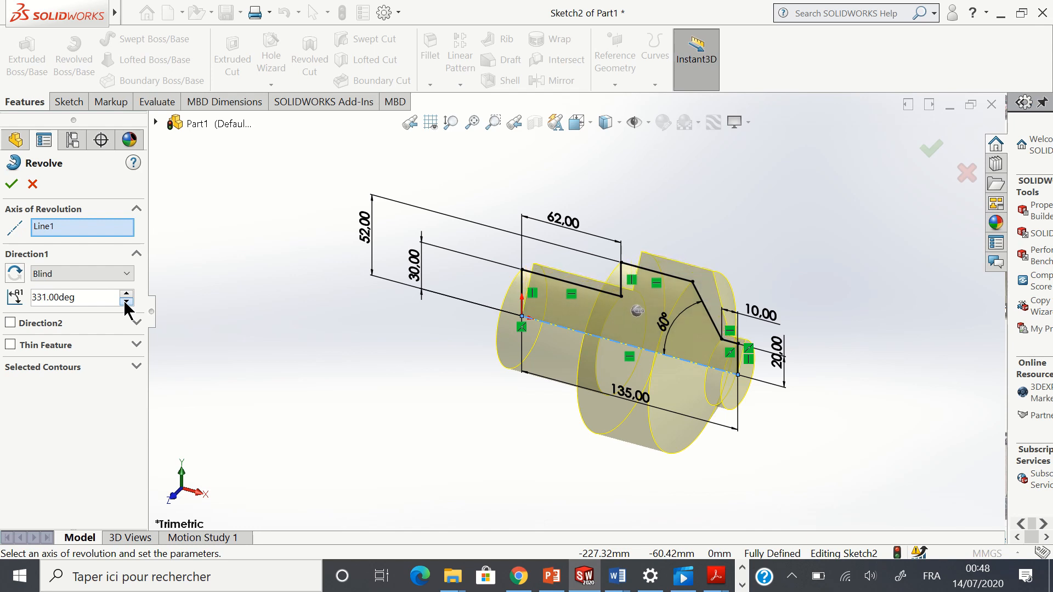
left_click(126, 302)
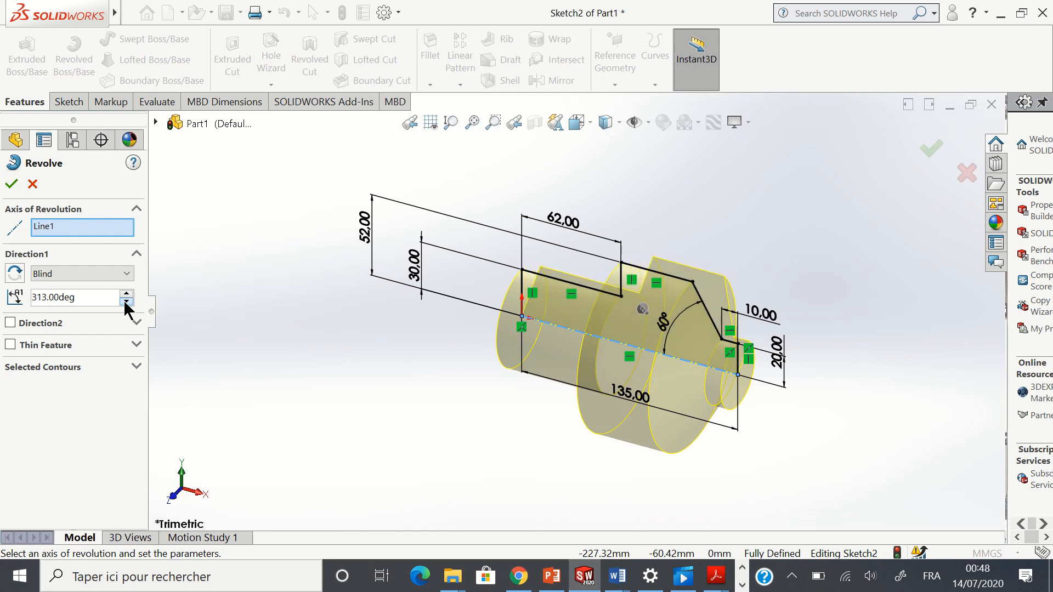
left_click(127, 302)
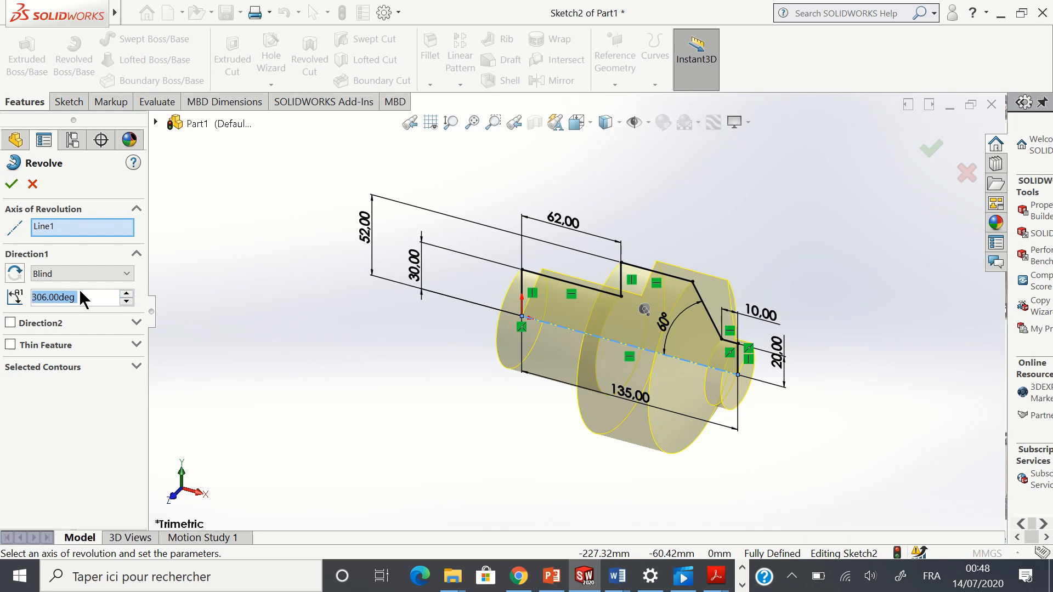
Set the revolve angle to 360 degrees and create the revolved body
type("360")
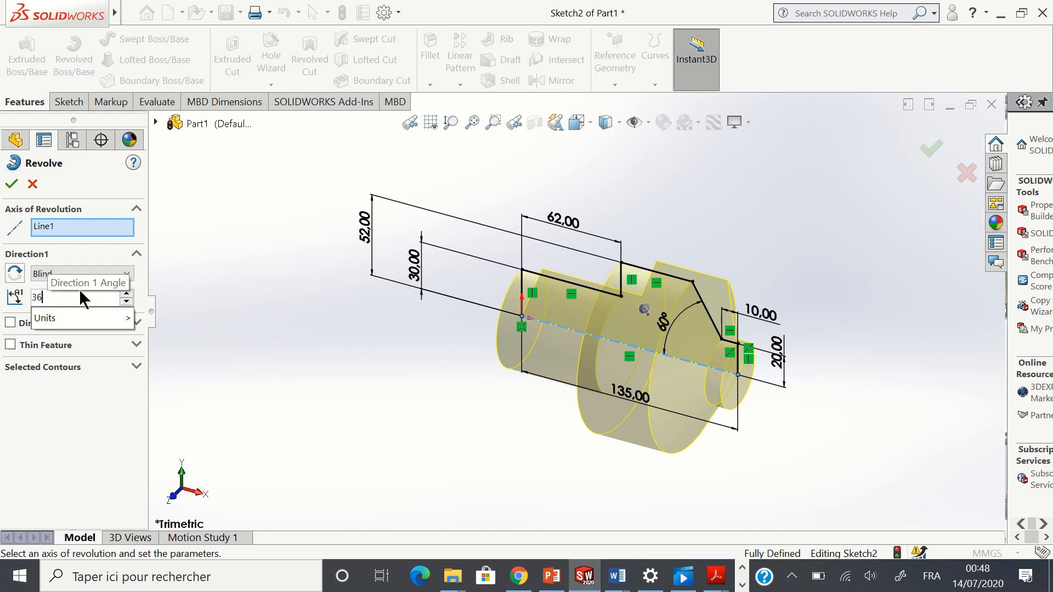
left_click(9, 185)
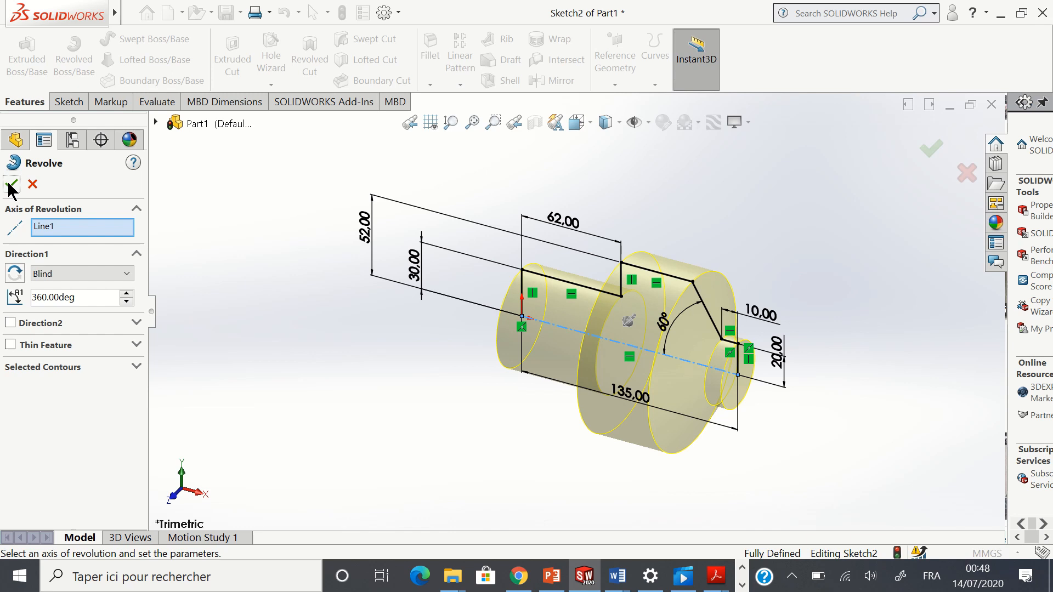
left_click(11, 185)
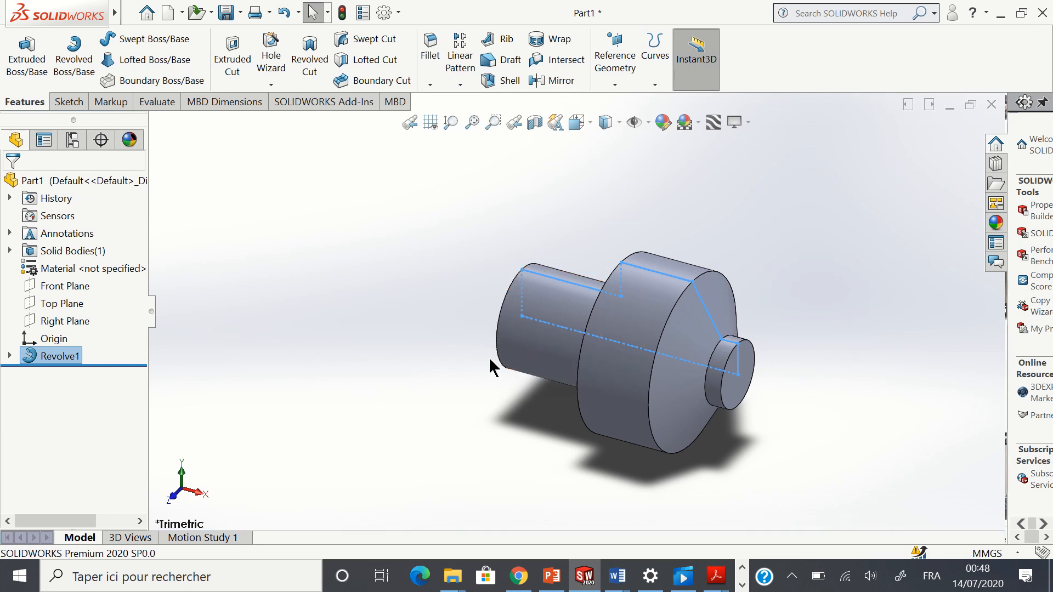
Examine the revolved body from both ends and from the side by rotating the view around it
key("Left")
key("Left")
key("Left")
key("Left")
key("Left")
key("Left")
key("Left")
key("Left")
key("Left")
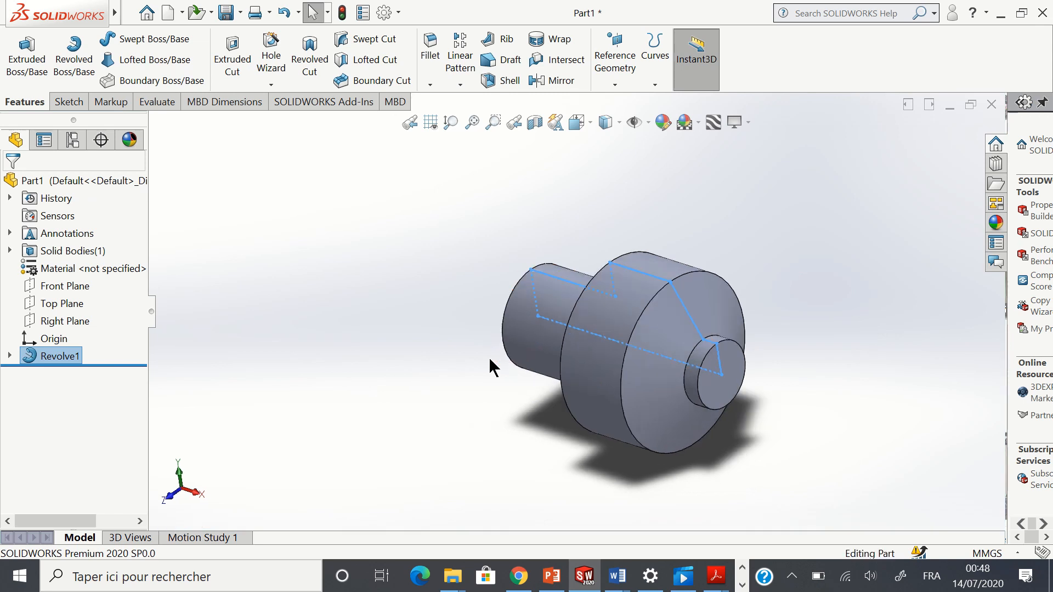
key("Left")
key("Left")
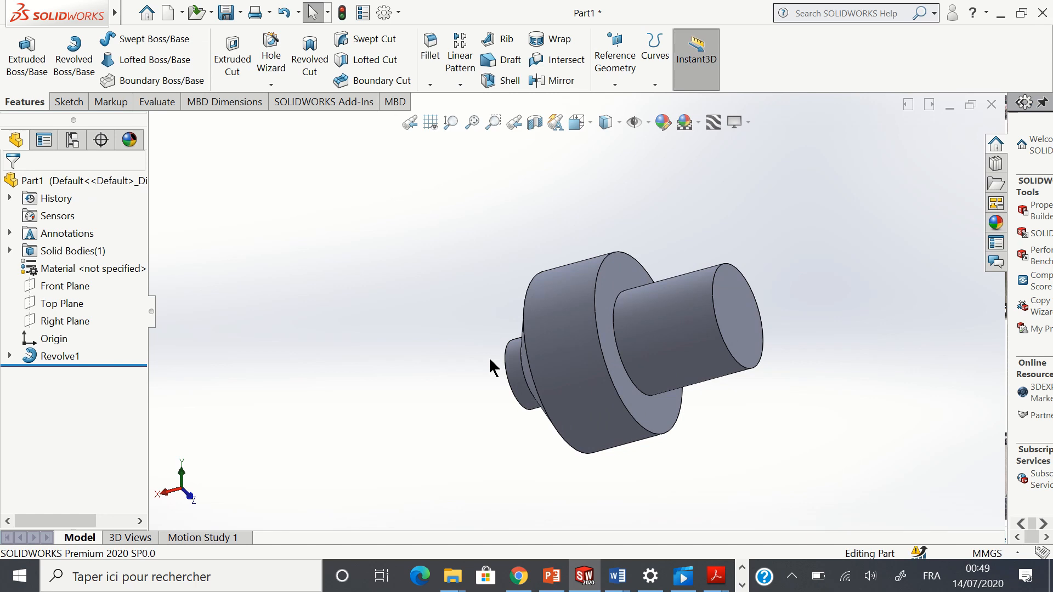
key("Left")
key("Left")
key("Left")
key("Left")
key("Left")
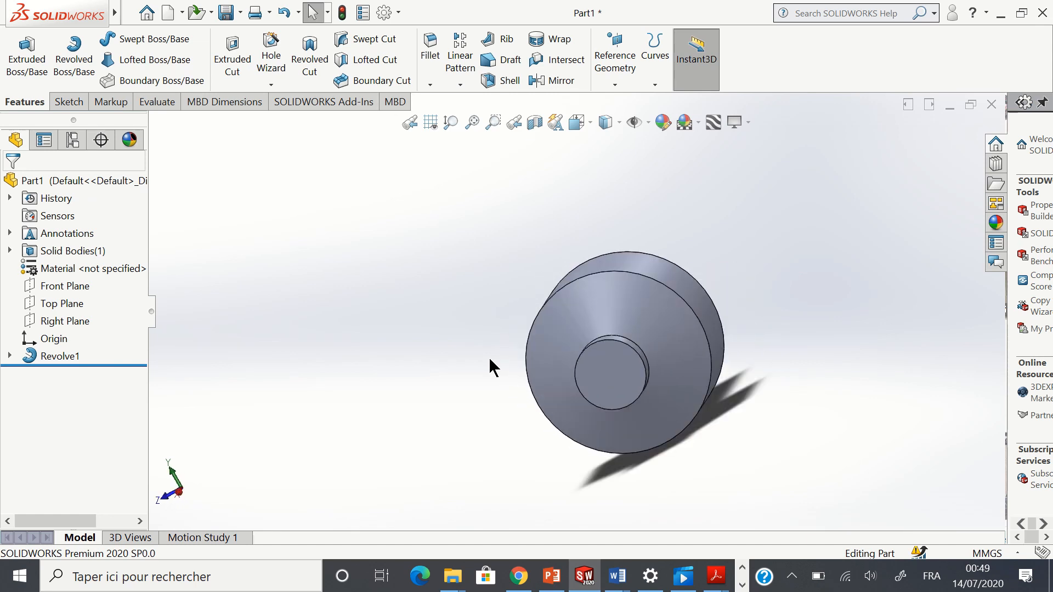
key("Right")
key("Right")
key("Right")
key("Right")
key("Right")
key("Right")
key("Right")
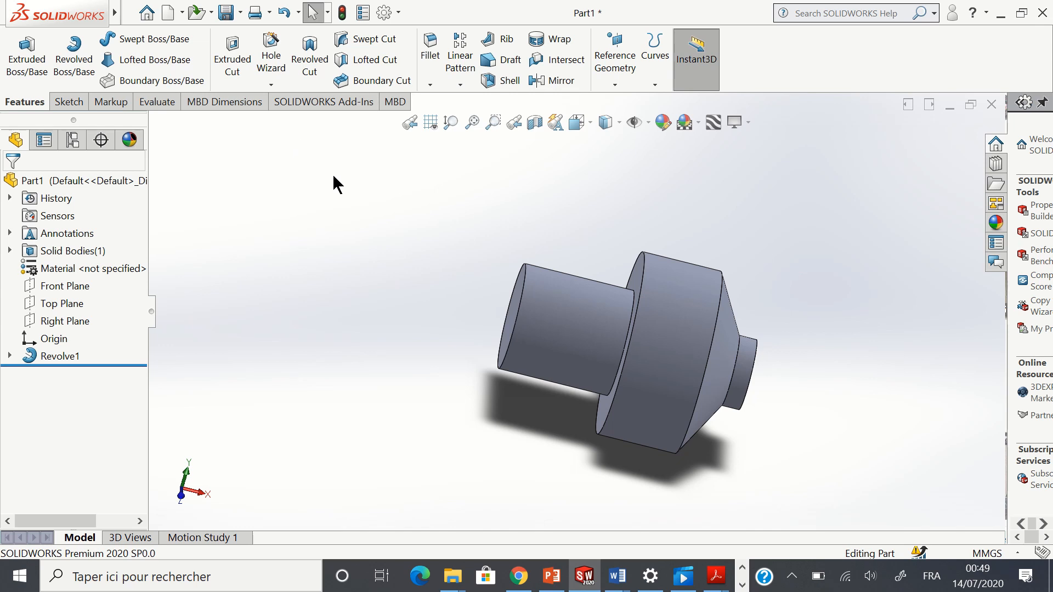
Chamfer the long cylinder's free end edge and both outer rim edges of the large cylinder at 2 mm and 45 degrees
left_click(430, 86)
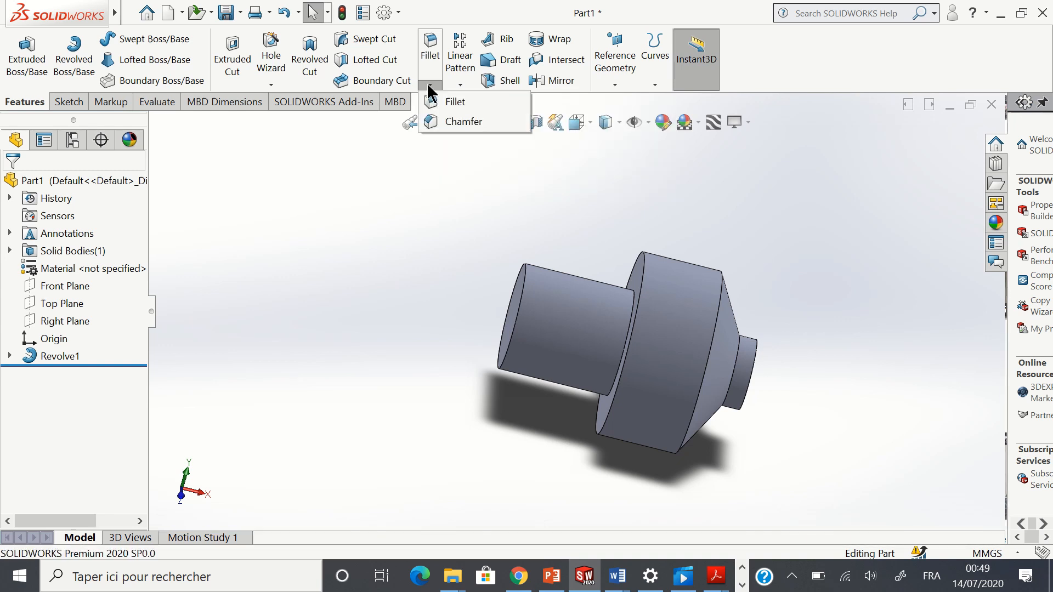
left_click(452, 121)
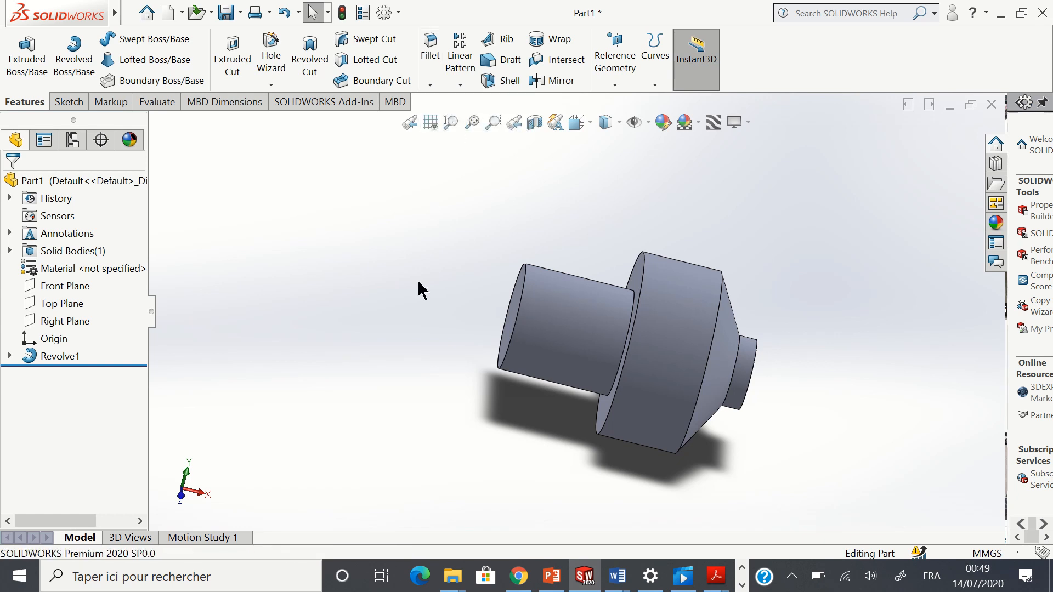
left_click(522, 293)
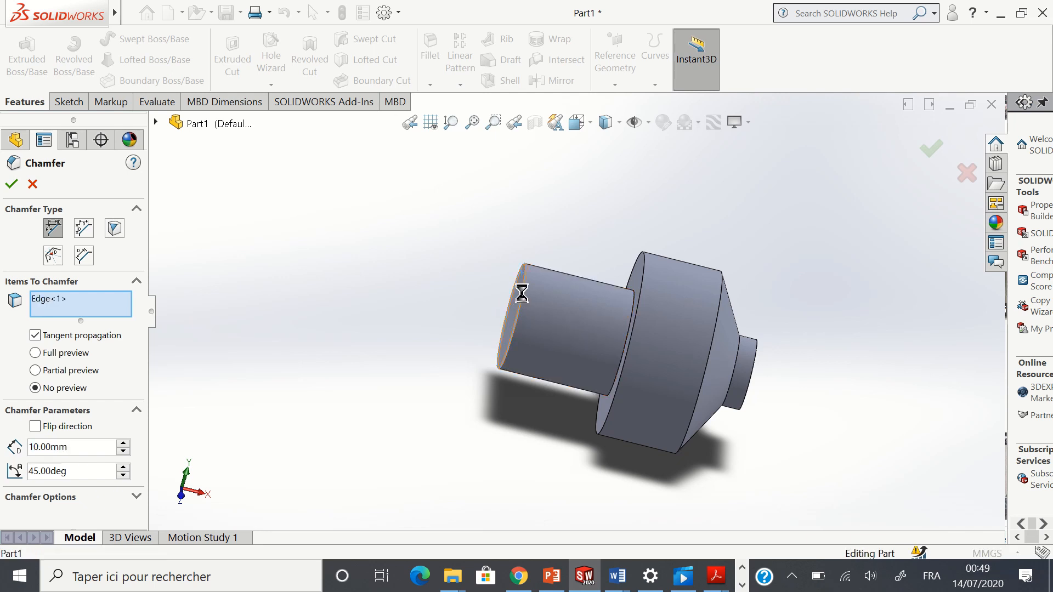
left_click(640, 290)
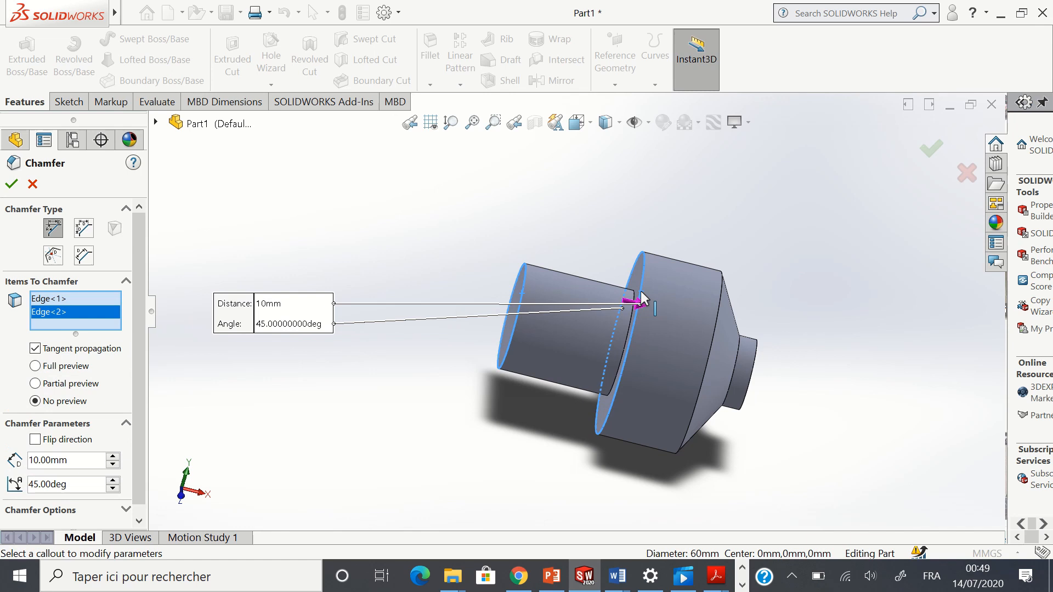
left_click(715, 324)
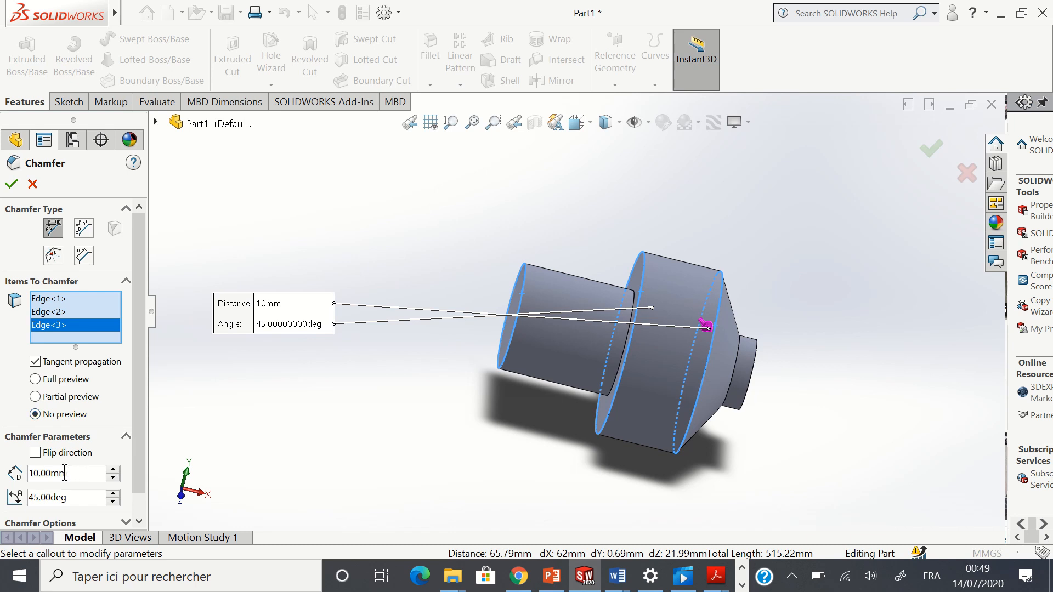
left_click_drag(65, 473, 3, 471)
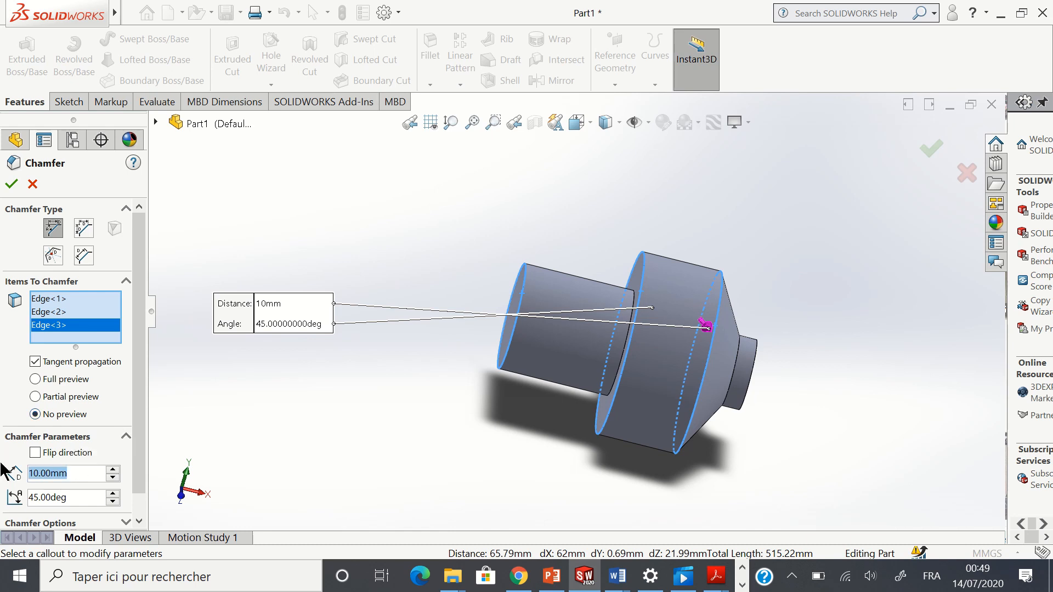
type("2")
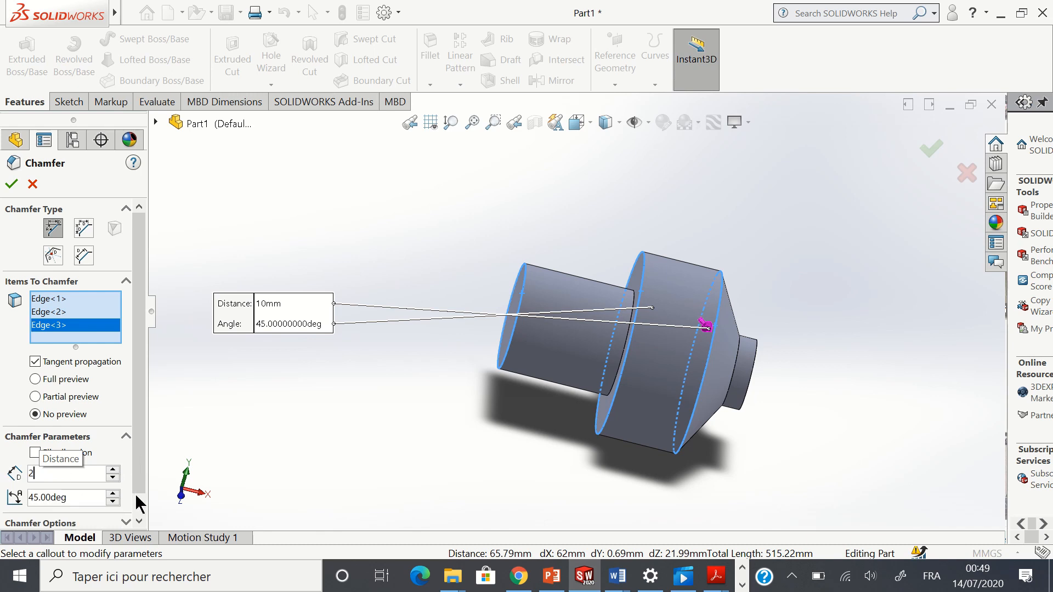
left_click(12, 184)
left_click(11, 184)
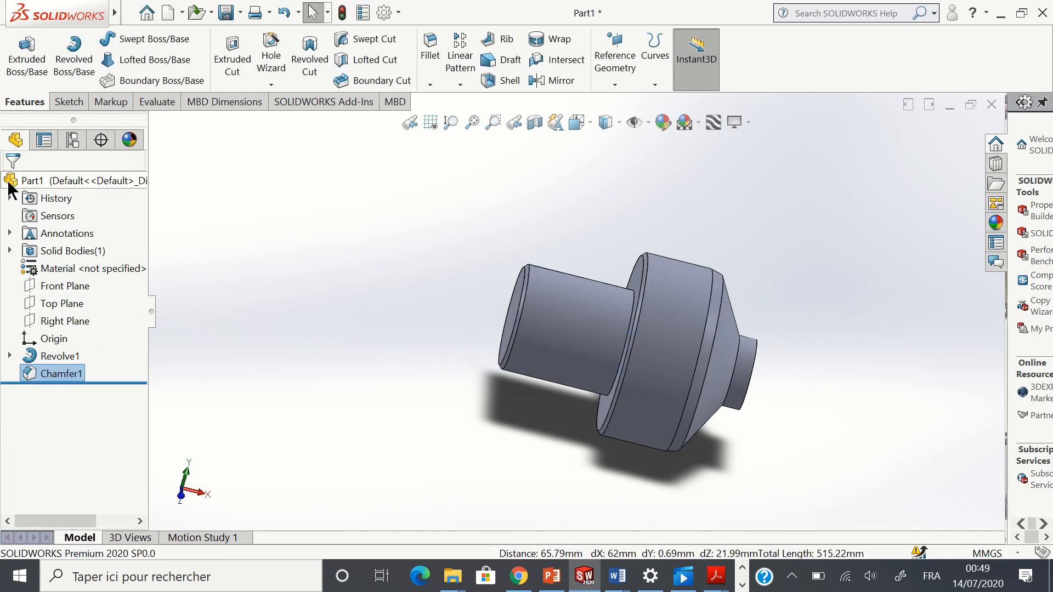
Fillet the outer end edge of the small cylinder beyond the cone with a 5 mm radius
key("Left")
key("Left")
key("Left")
key("Left")
key("Left")
key("Left")
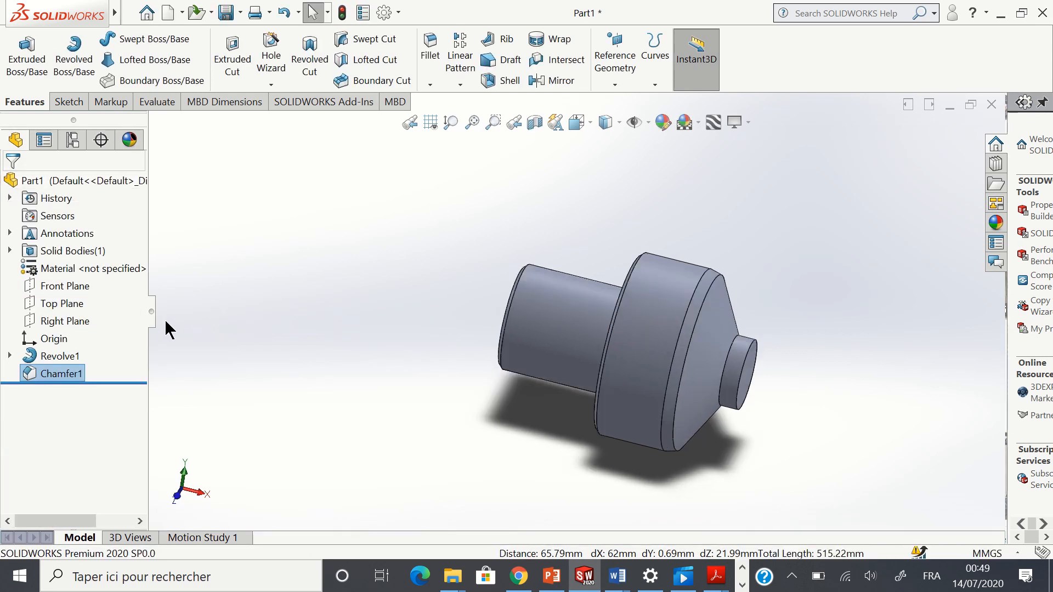
key("Left")
key("Left")
key("Left")
key("Left")
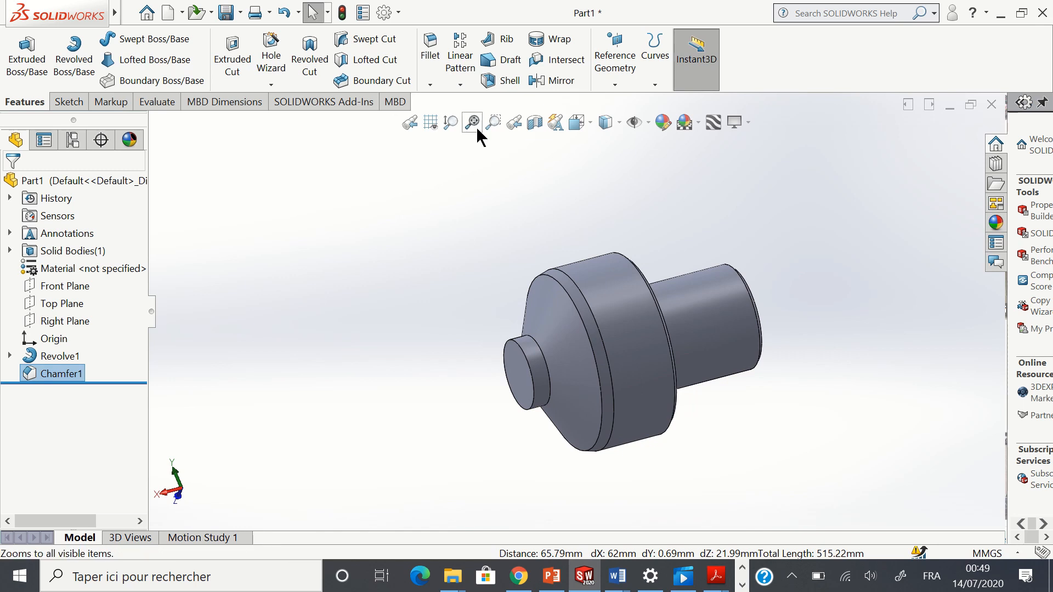
left_click(431, 84)
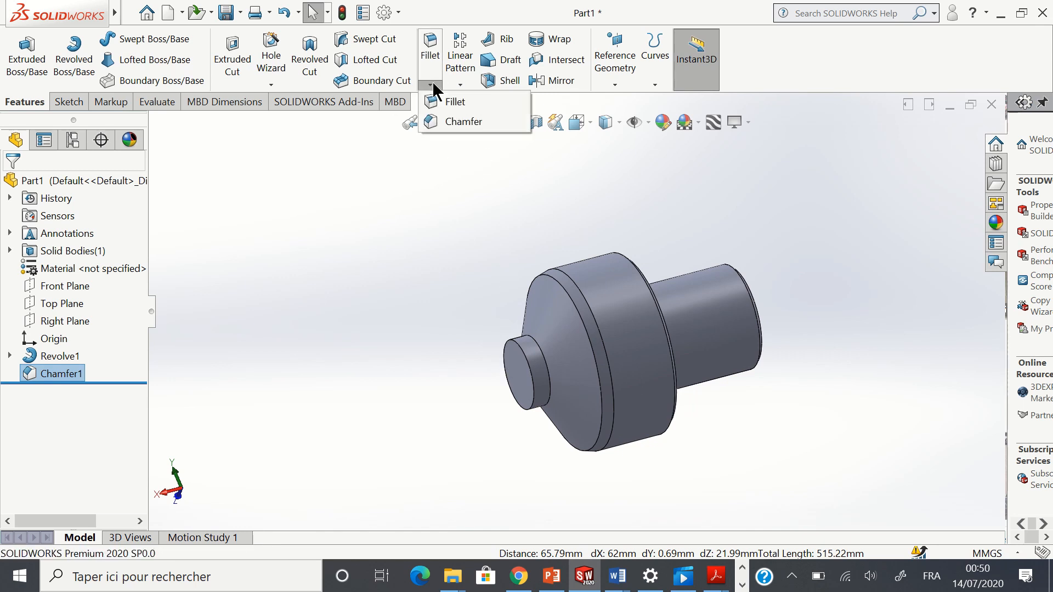
left_click(443, 98)
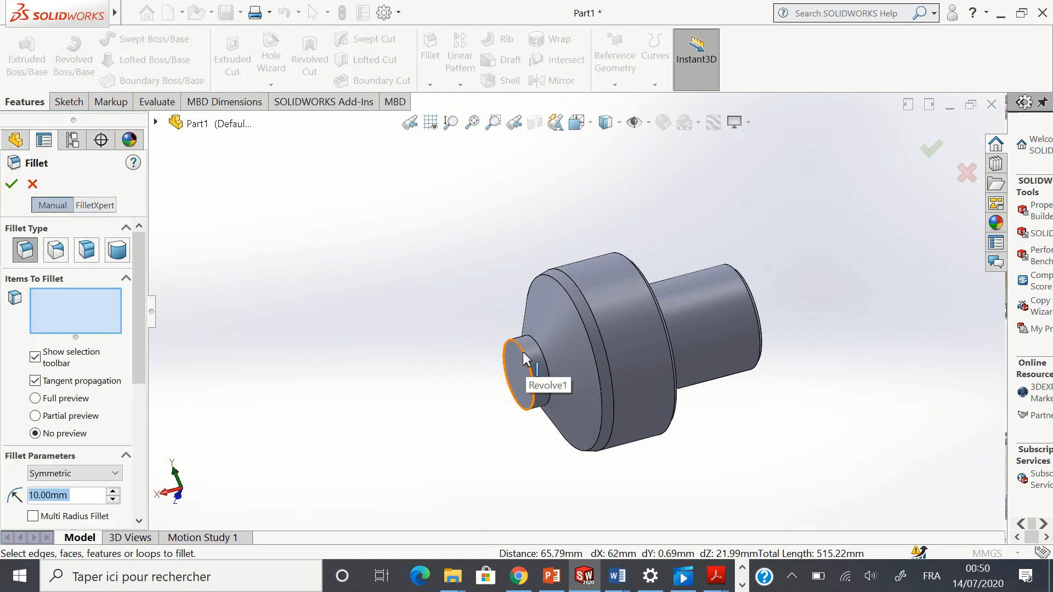
left_click(525, 360)
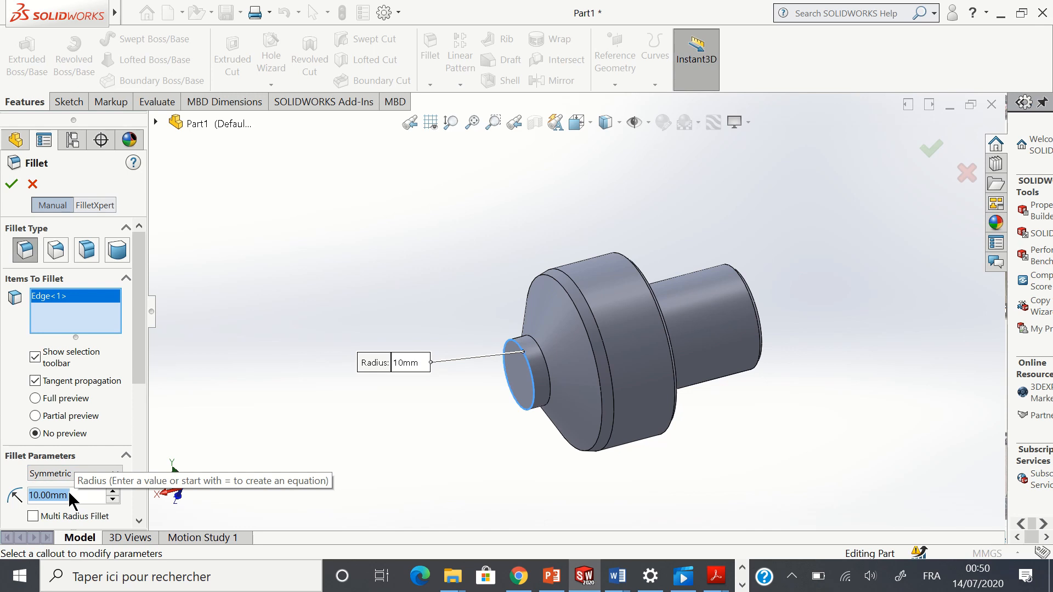
type("5")
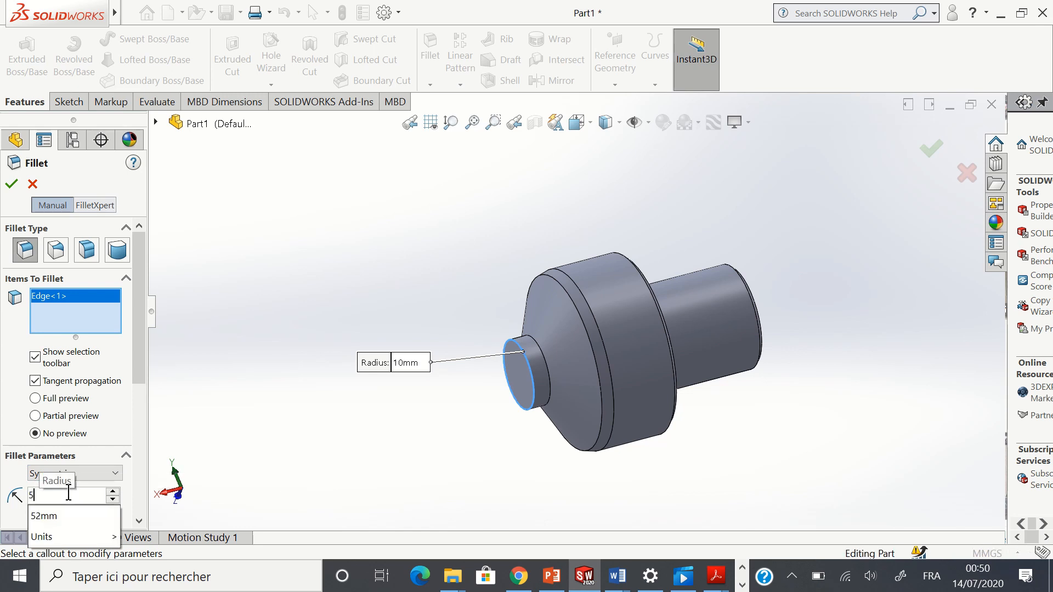
left_click(9, 182)
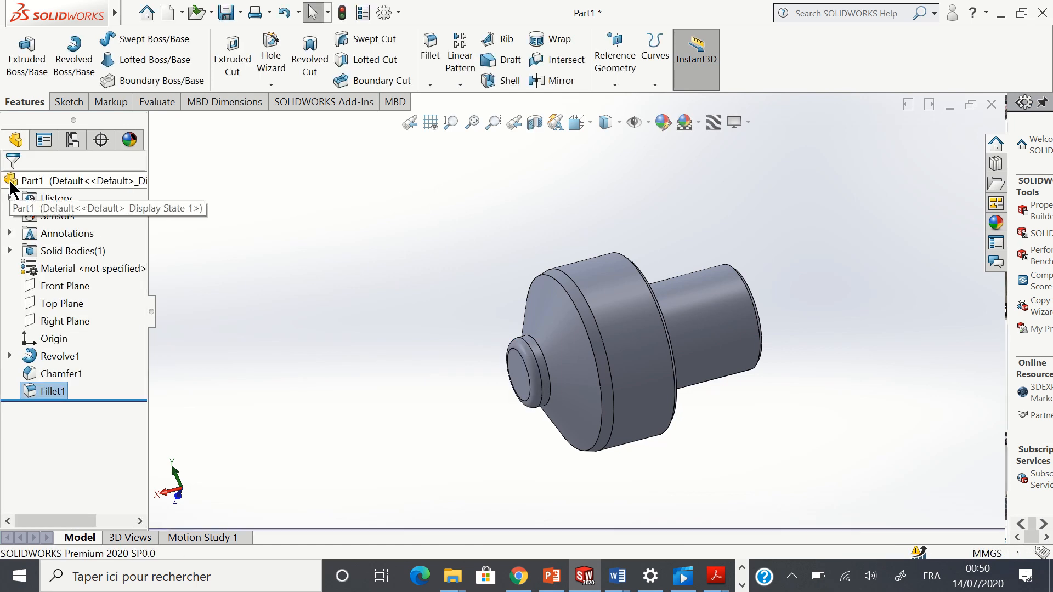
key("ctrl+7")
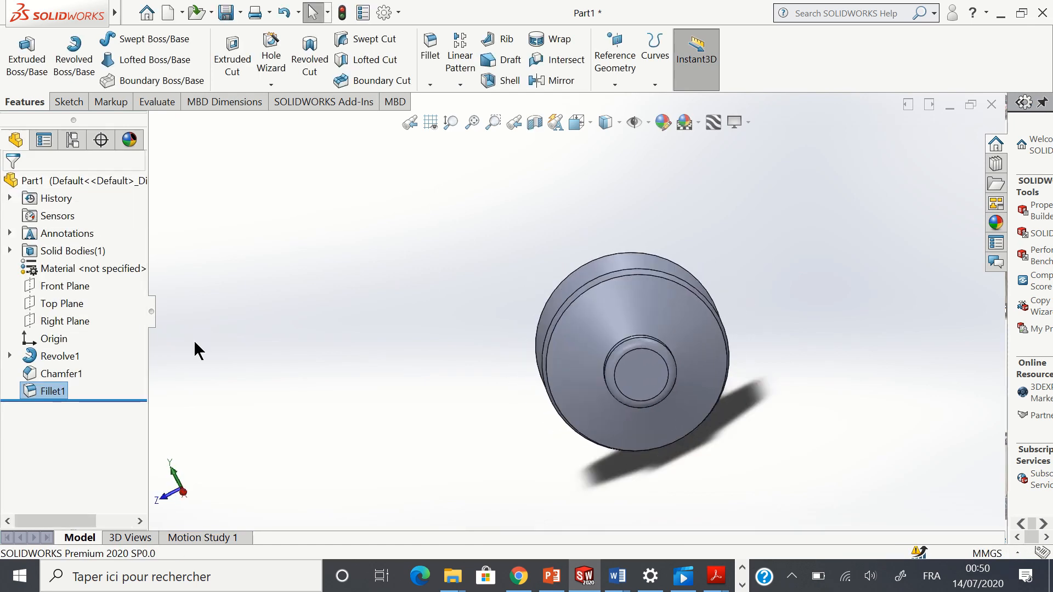
left_click(62, 178)
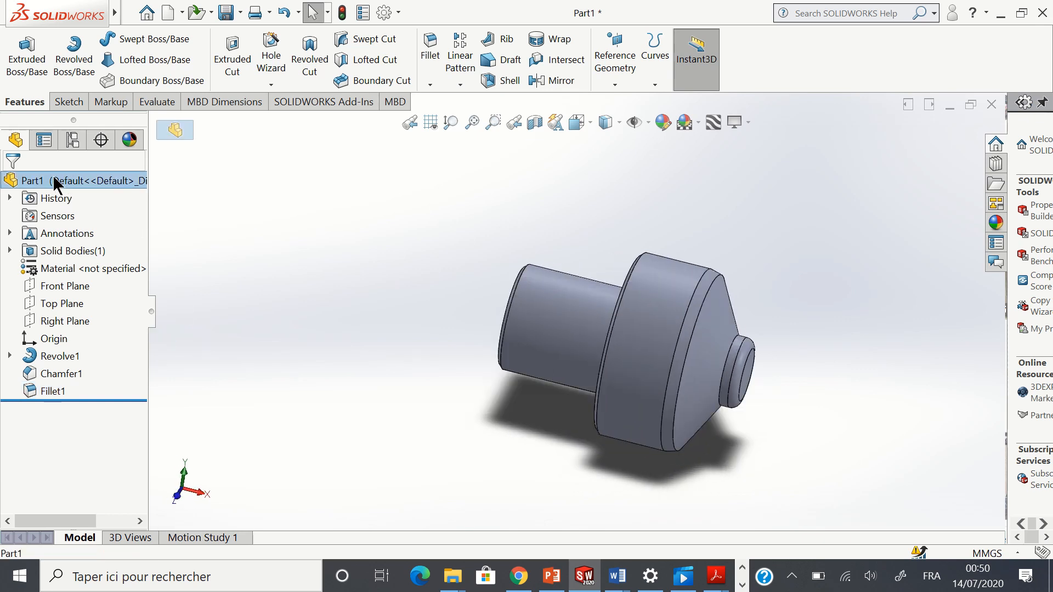
left_click(44, 179)
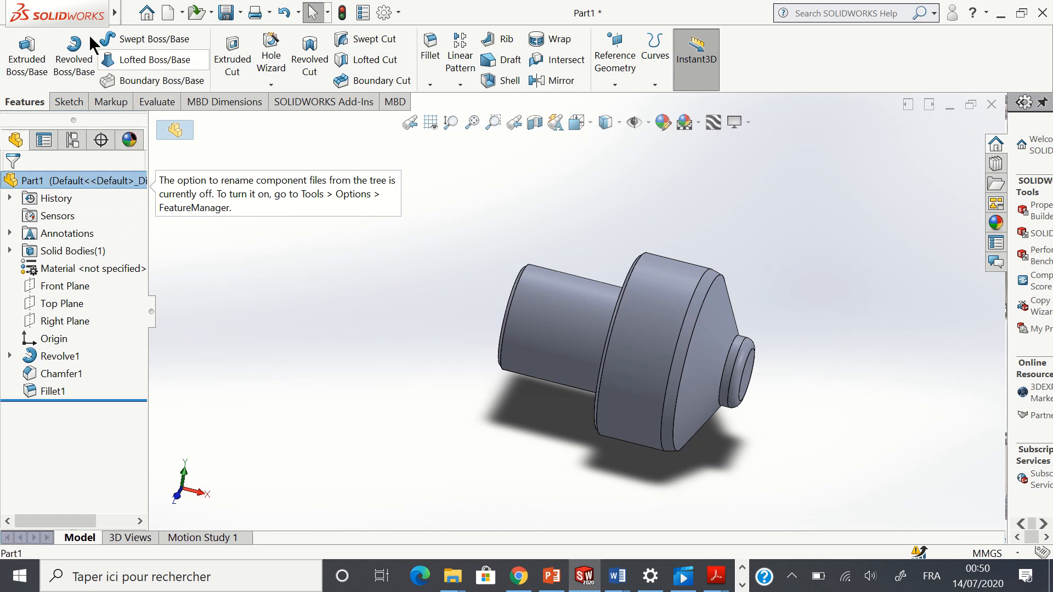
mouse_move(60, 15)
left_click(243, 13)
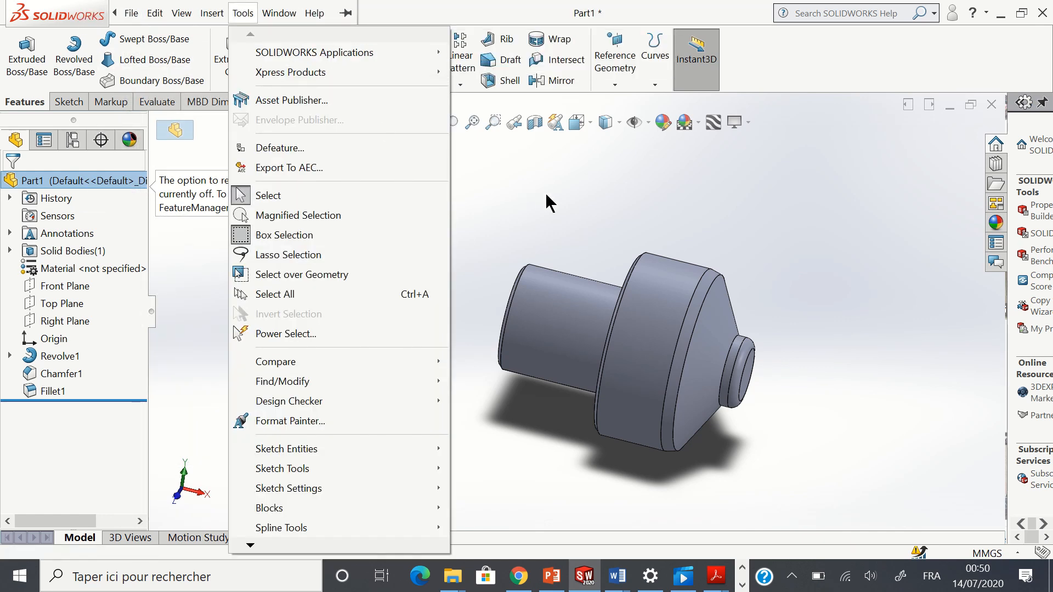
left_click(500, 196)
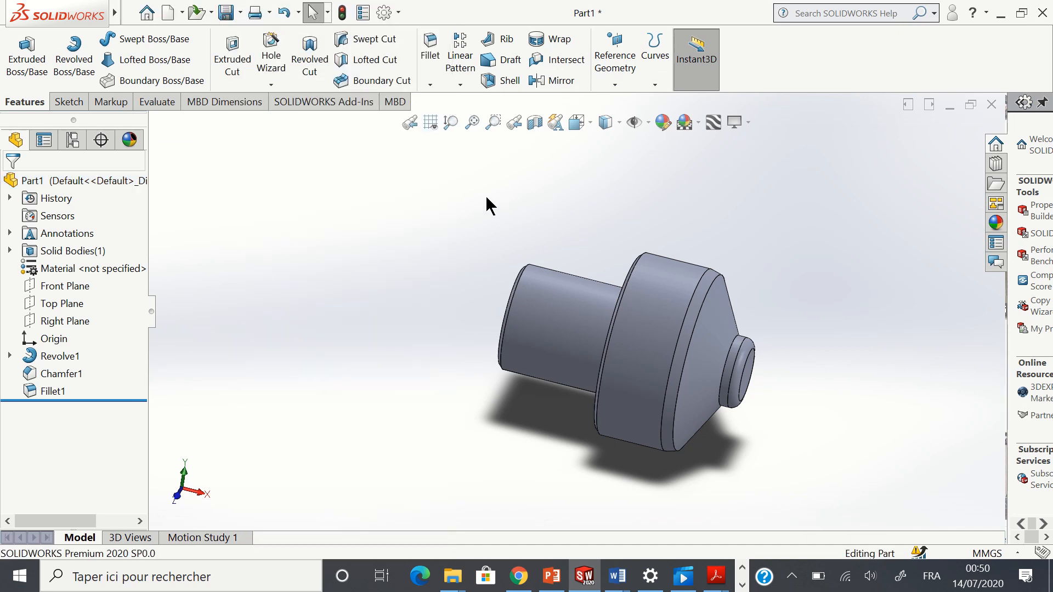
Color the whole part light cyan with RGB values 128, 255, 255
left_click(80, 185)
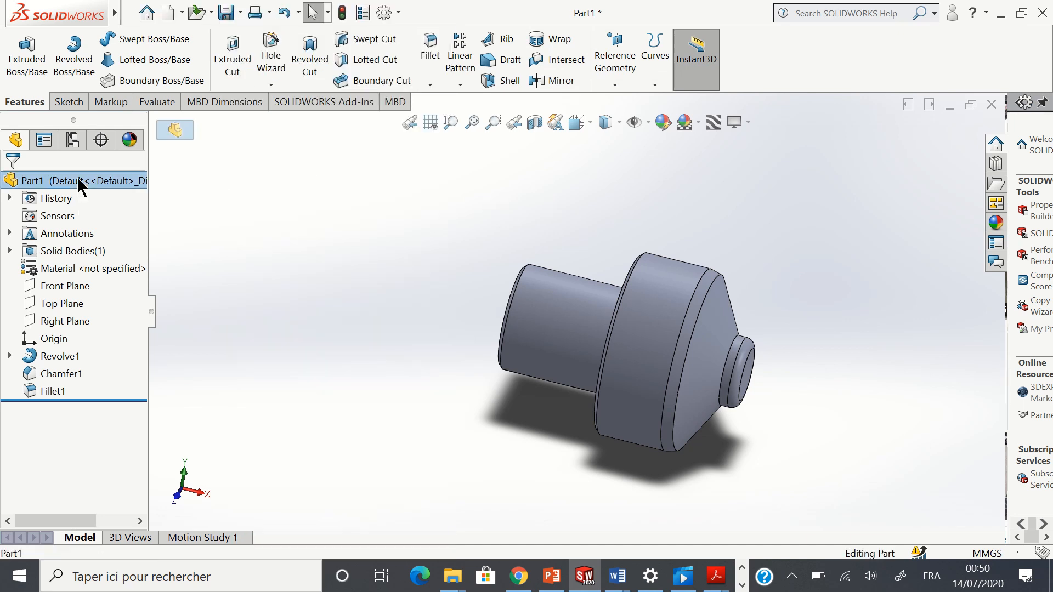
left_click(667, 124)
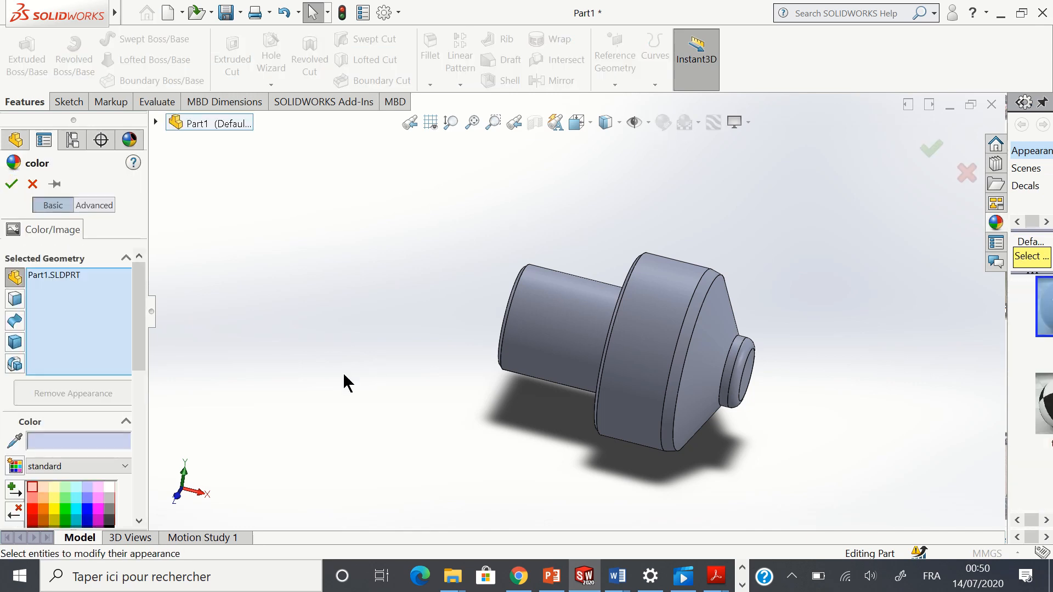
left_click_drag(141, 331, 136, 416)
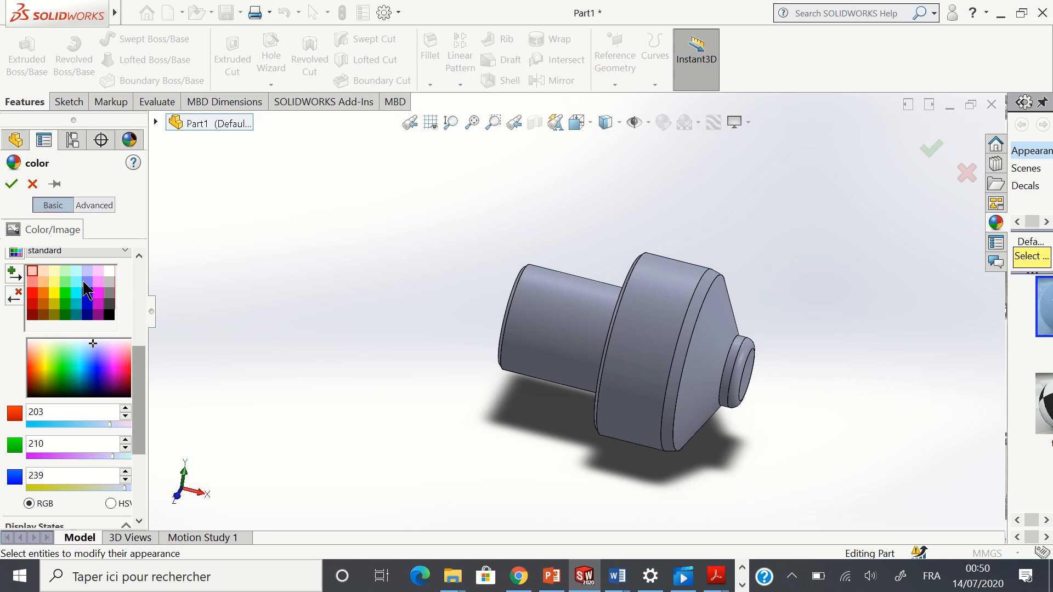
left_click(87, 282)
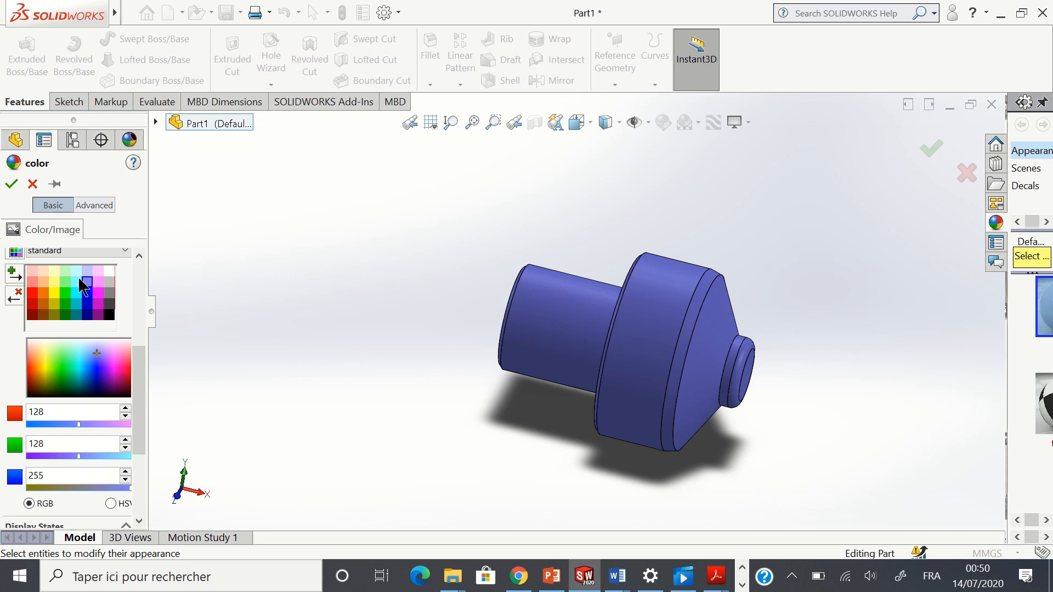
left_click(75, 282)
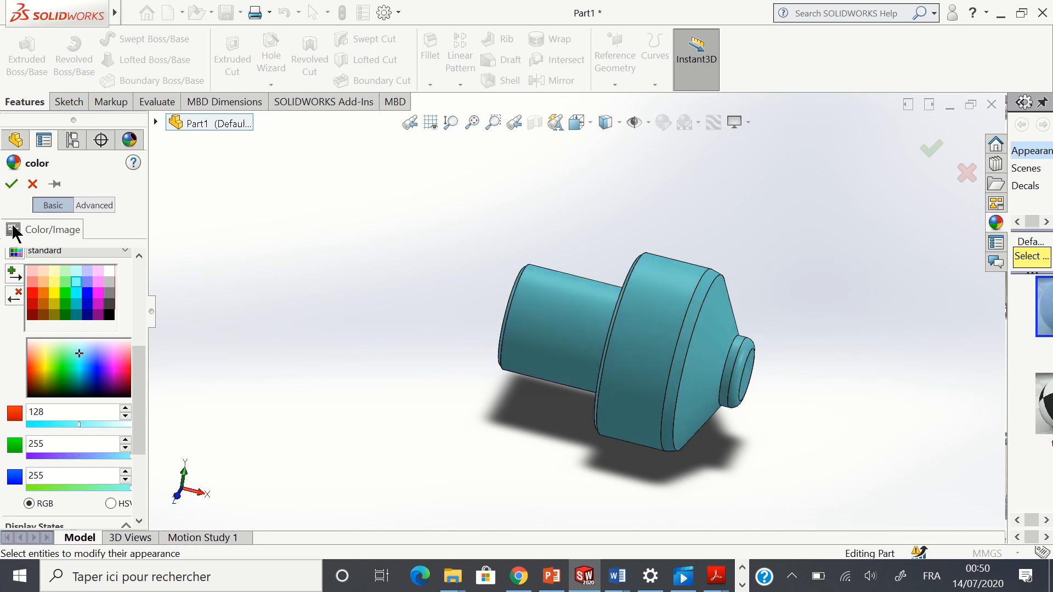
left_click(8, 187)
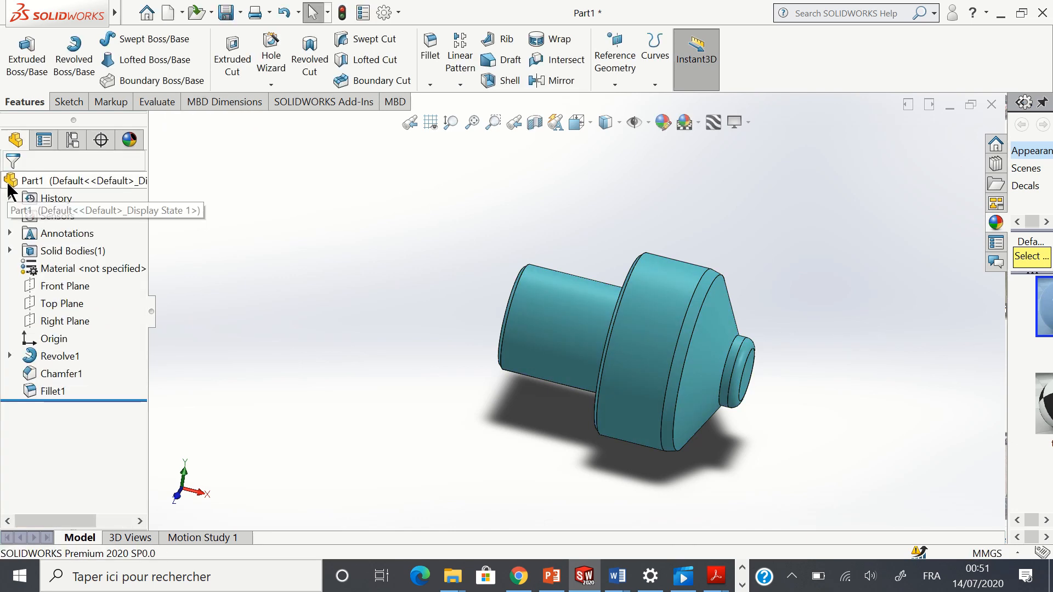
Examine the colored part from all around by rotating the view about its vertical axis
key("Left")
key("Left")
key("Left")
key("Left")
key("Left")
key("Left")
key("Left")
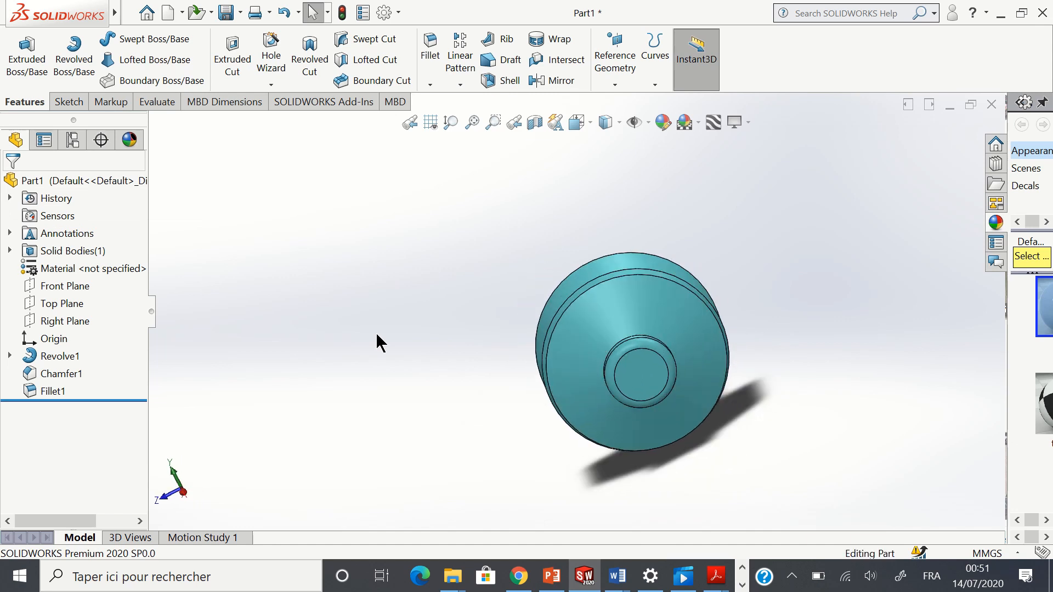
key("Left")
key("Left")
key("Left")
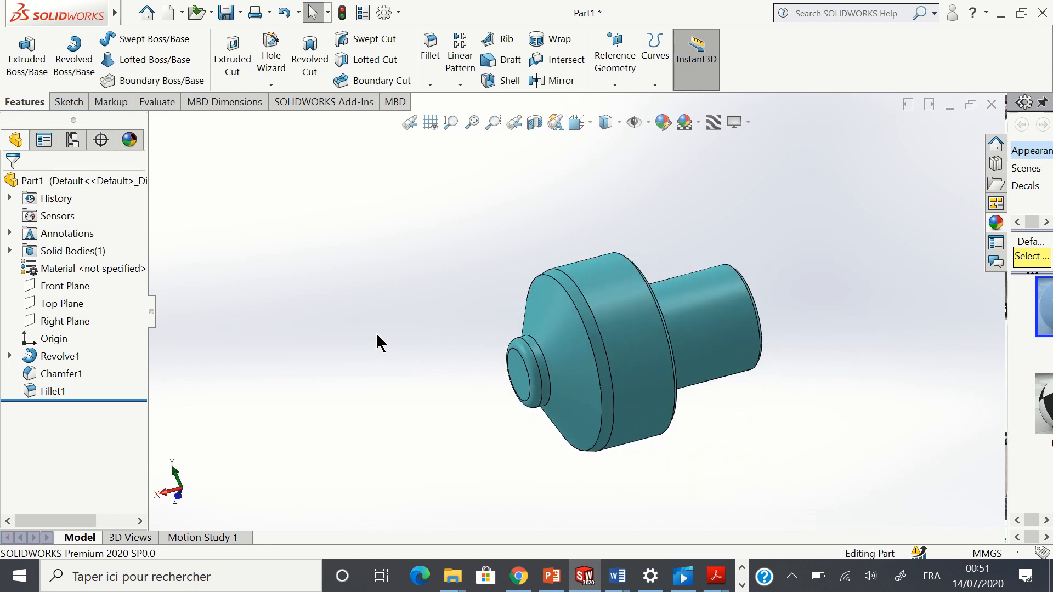
key("Left")
key("Left")
key("Left")
key("Left")
key("Left")
key("Left")
key("Left")
key("Left")
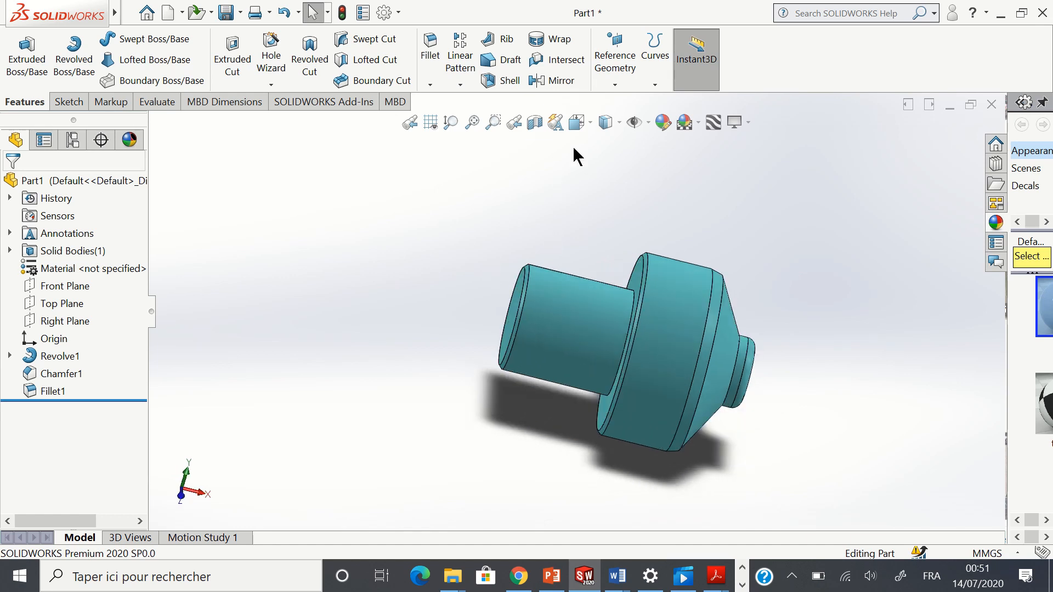
Inspect the part in the standard Front, Left and Top views one after another
left_click(586, 122)
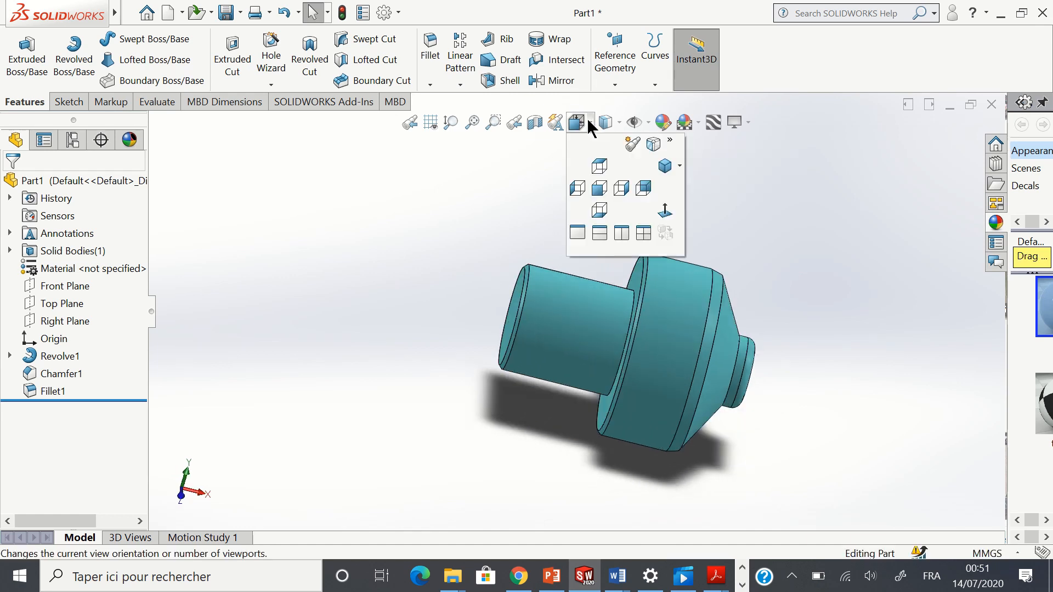
left_click(586, 185)
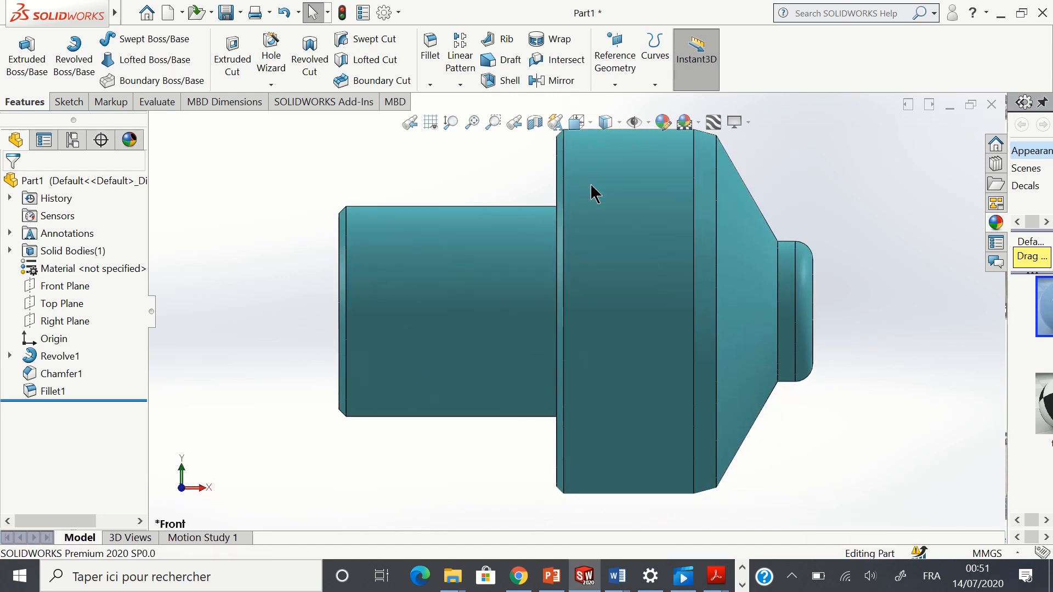
left_click(588, 125)
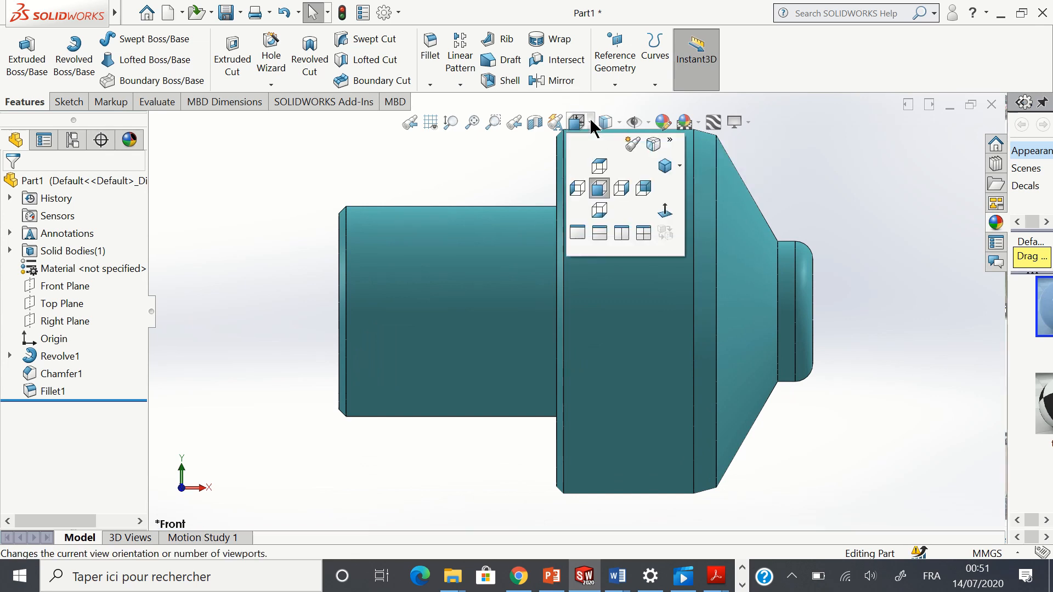
left_click(575, 188)
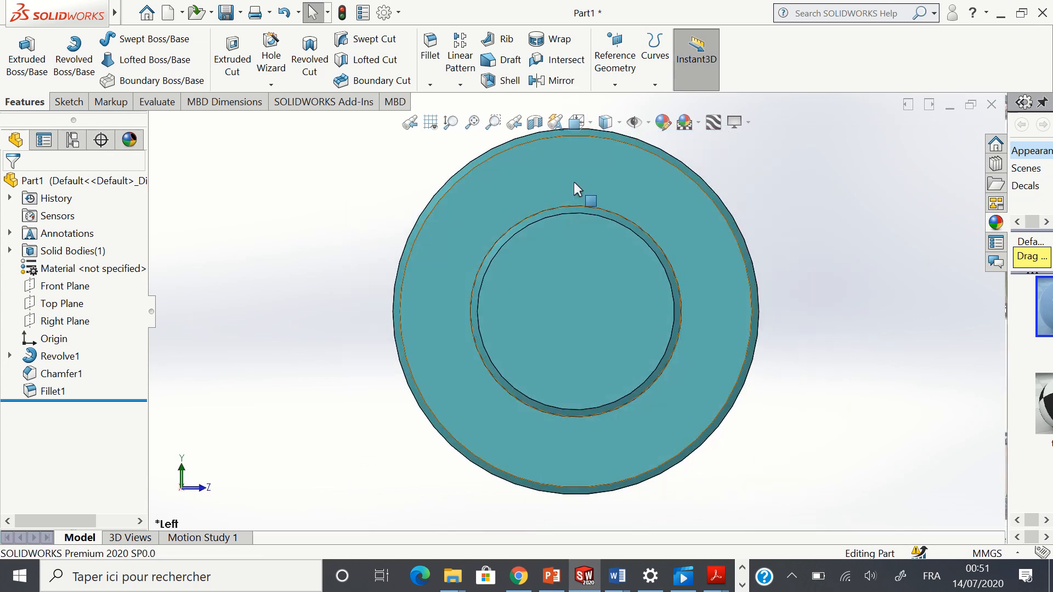
left_click(590, 123)
left_click(597, 161)
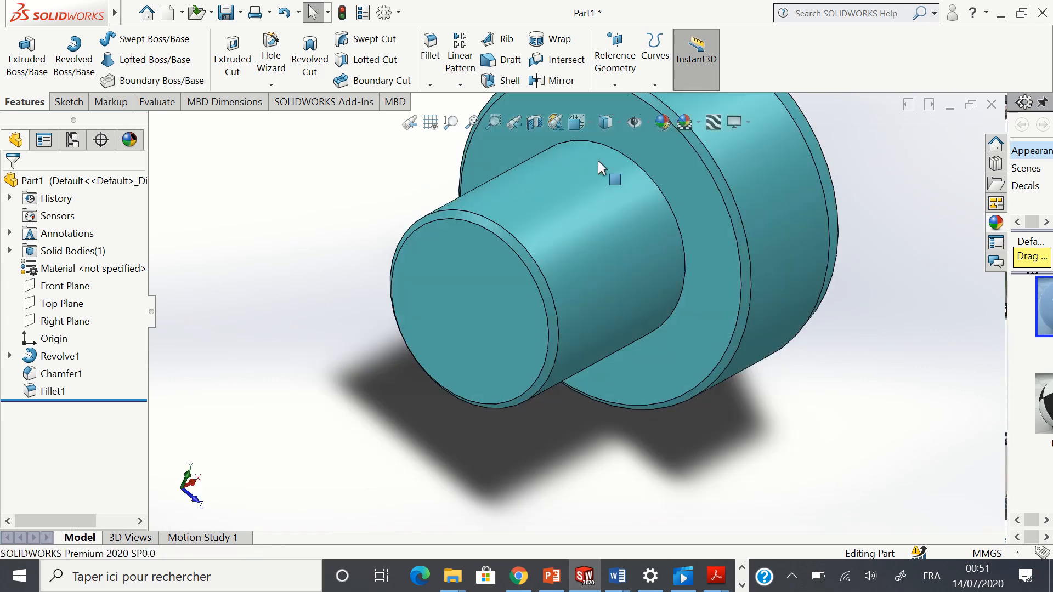
Create a planar section view of the part on the Top Plane with 0.00 mm offset, after previewing the Right Plane cut
left_click(535, 121)
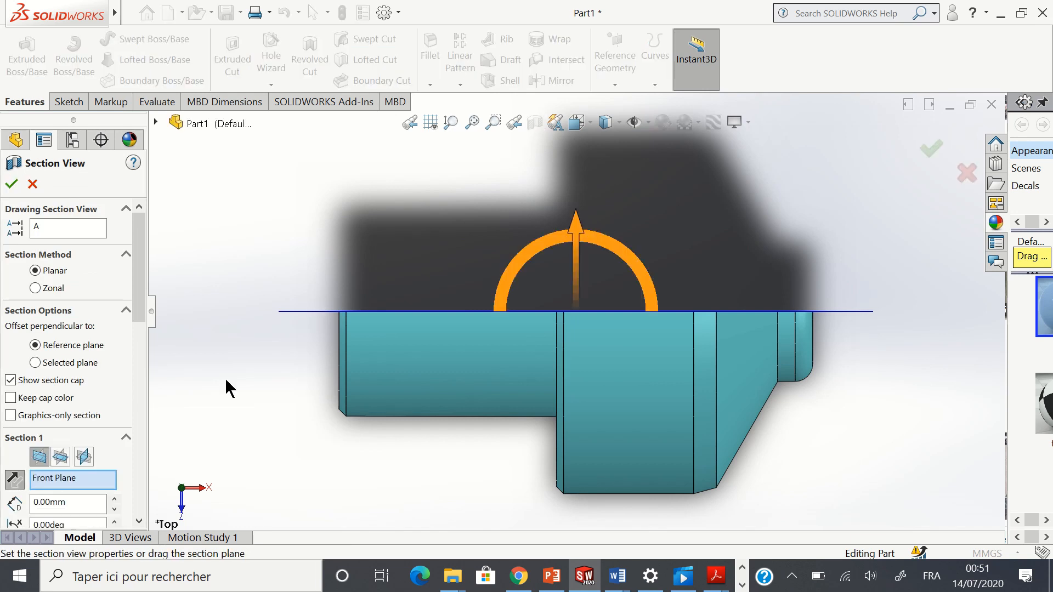
left_click(61, 457)
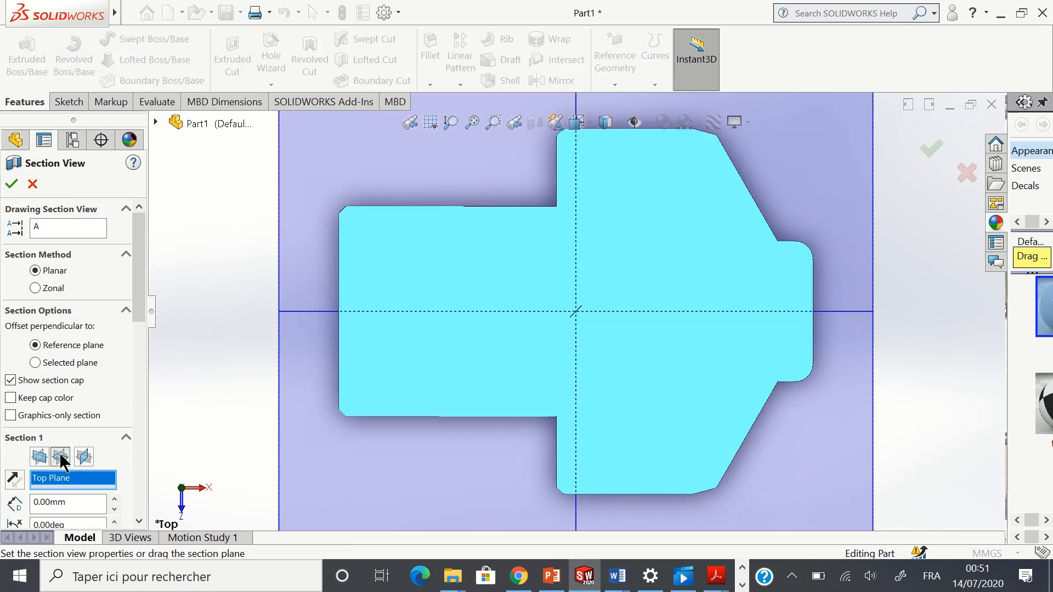
left_click(84, 456)
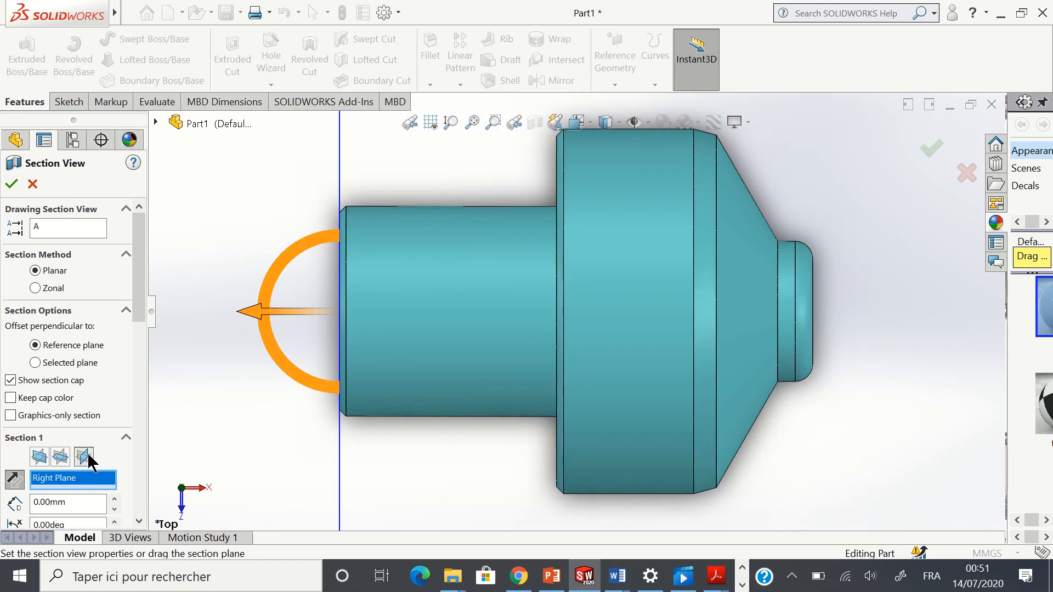
left_click(61, 457)
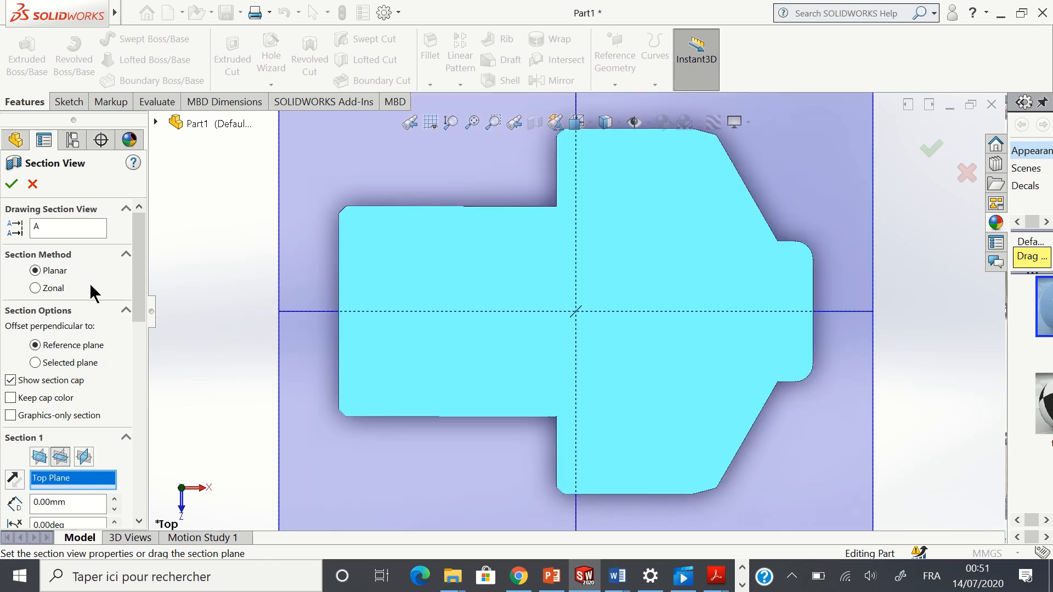
left_click(11, 185)
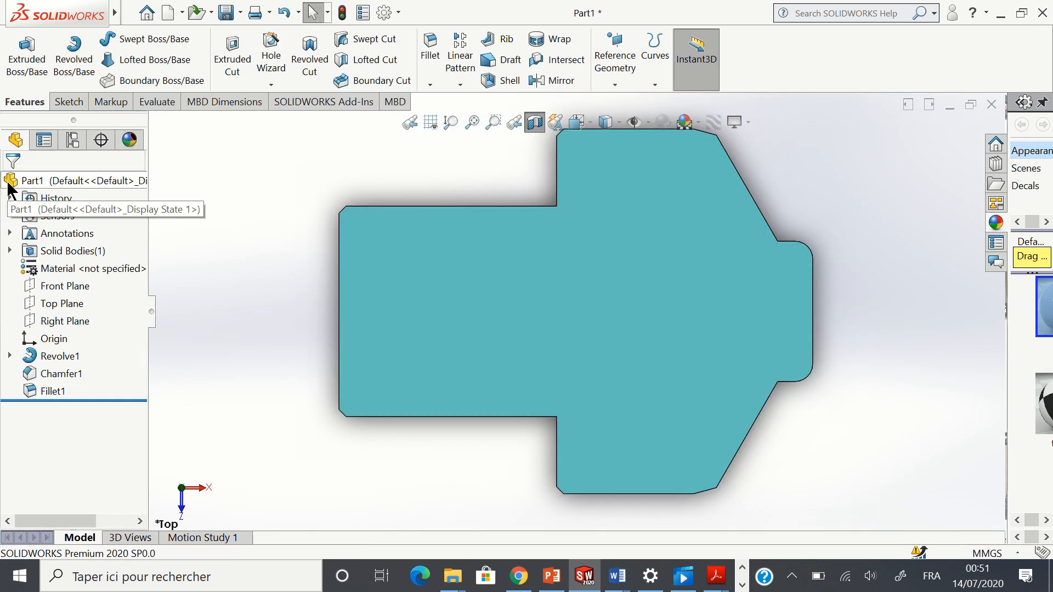
Examine the sectioned part from both ends by rotating the view one way and back past its starting orientation
key("Right")
key("Right")
key("Right")
key("Right")
key("Right")
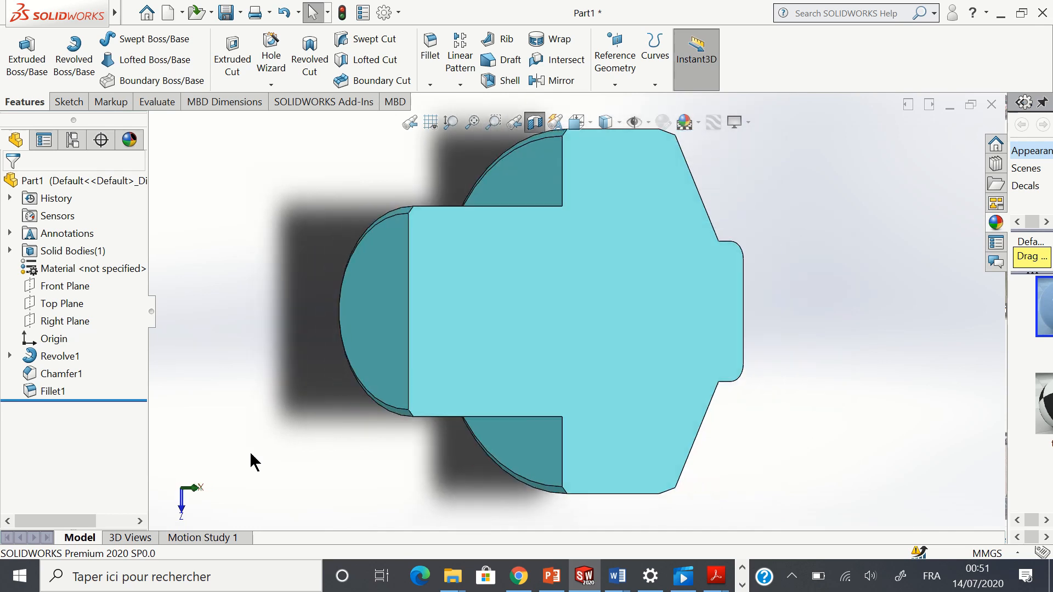
key("Left")
key("Left")
key("Left")
key("Left")
key("Left")
key("Left")
key("Left")
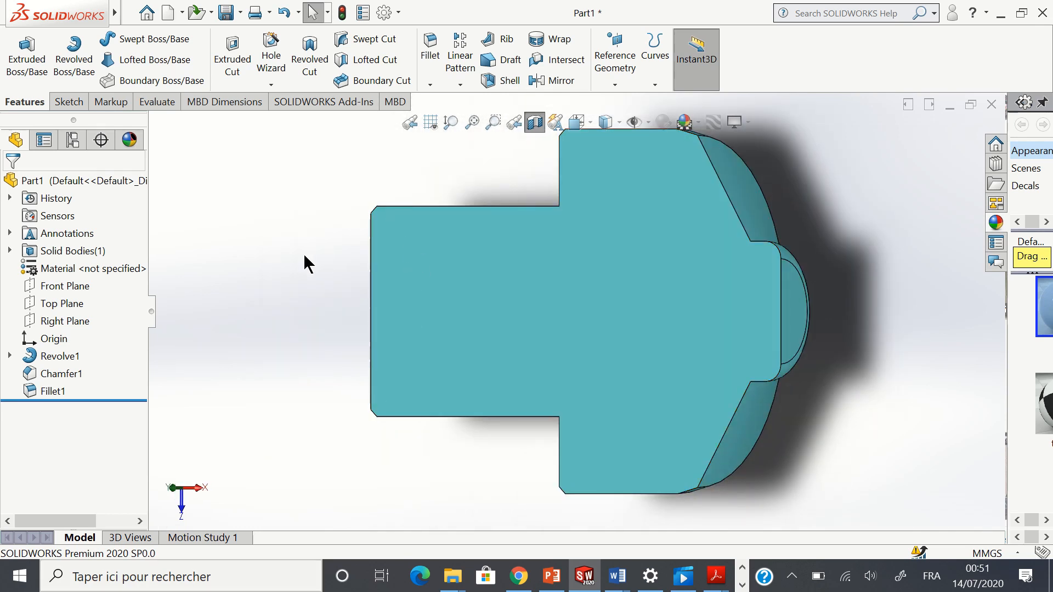
Show the sectioned part in the Isometric view and turn the section view off
left_click(590, 119)
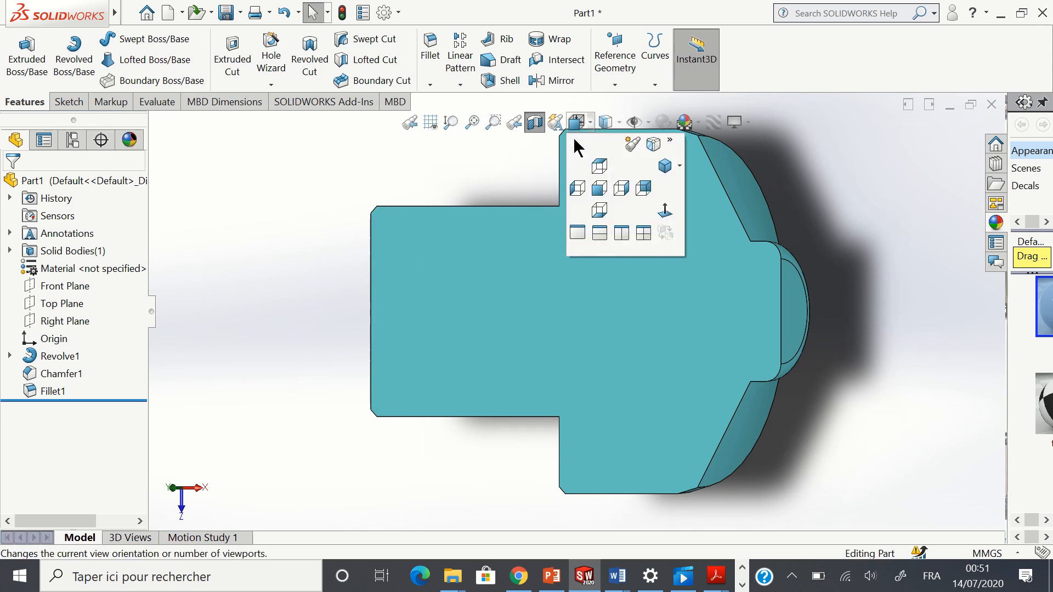
left_click(668, 165)
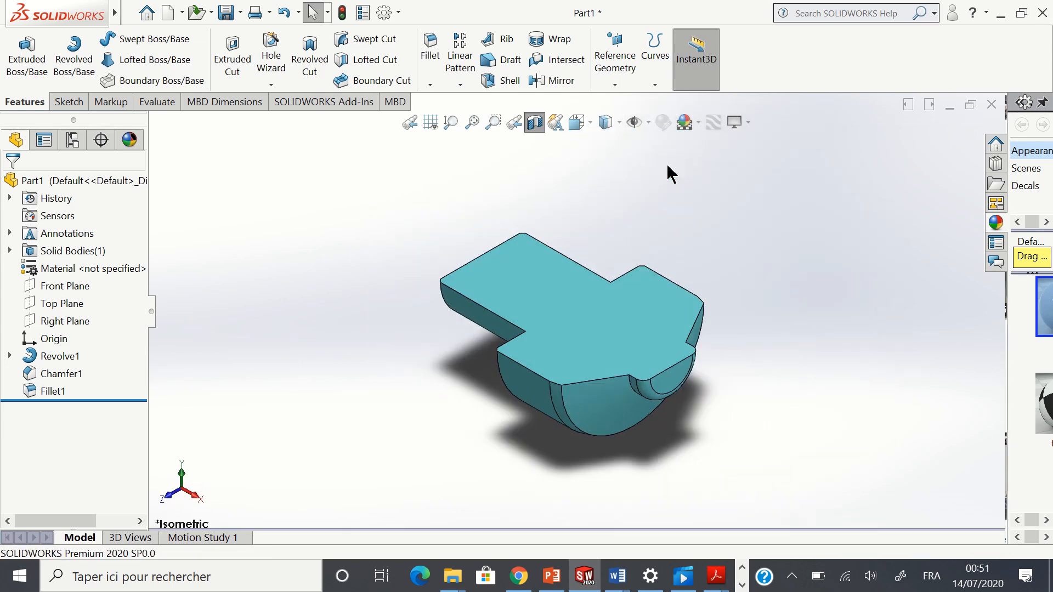
left_click(534, 124)
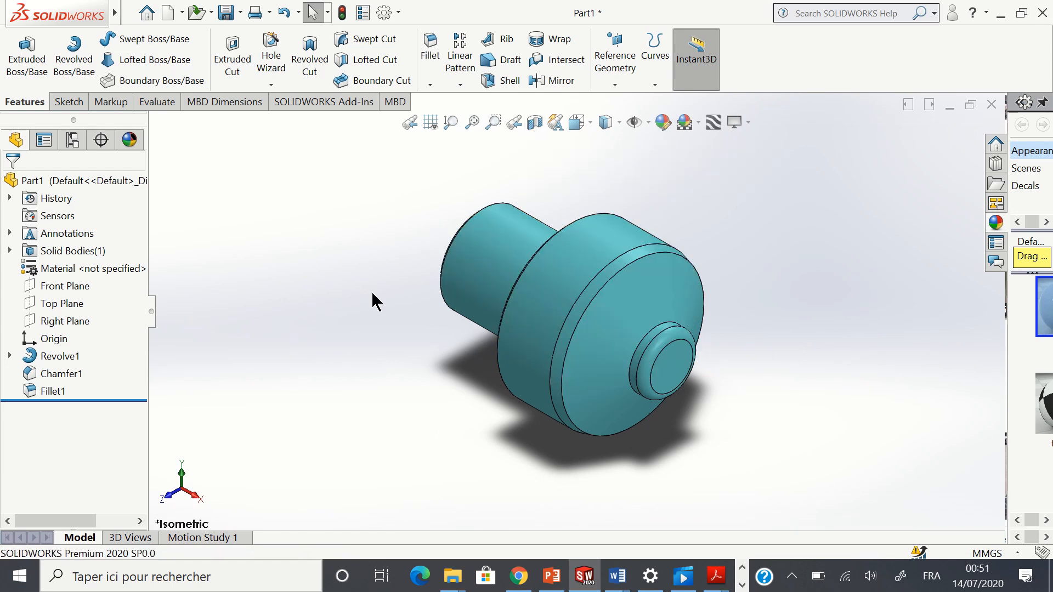